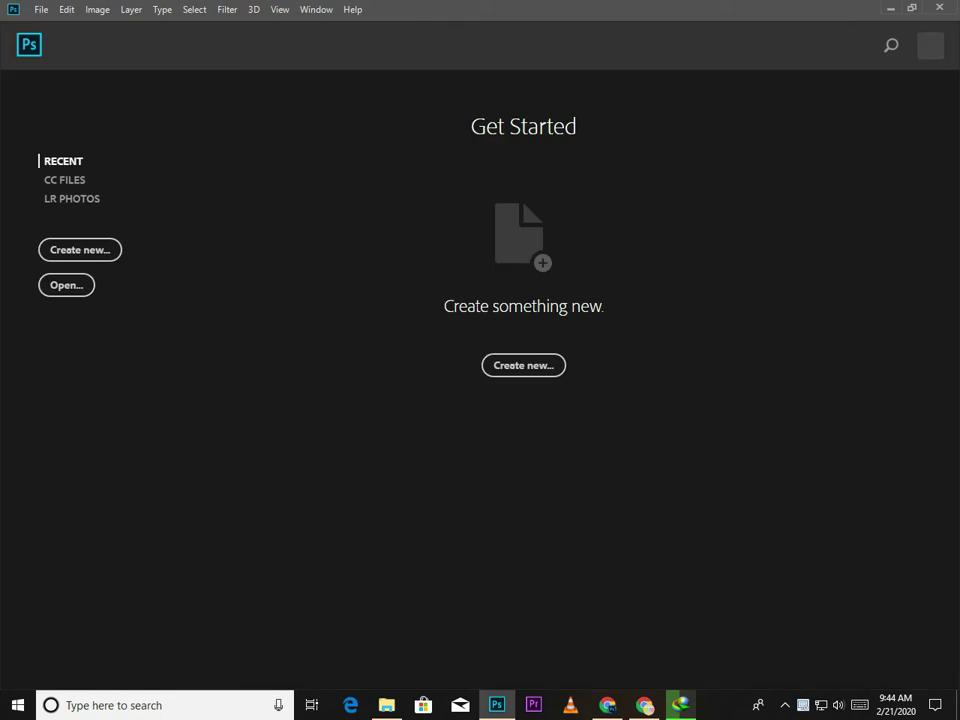
Open the woman and arches hallway photos, then duplicate the woman's Background as Layer 1.
{"action": "left_click", "coordinate": [66, 283]}
{"action": "left_click", "coordinate": [432, 140]}
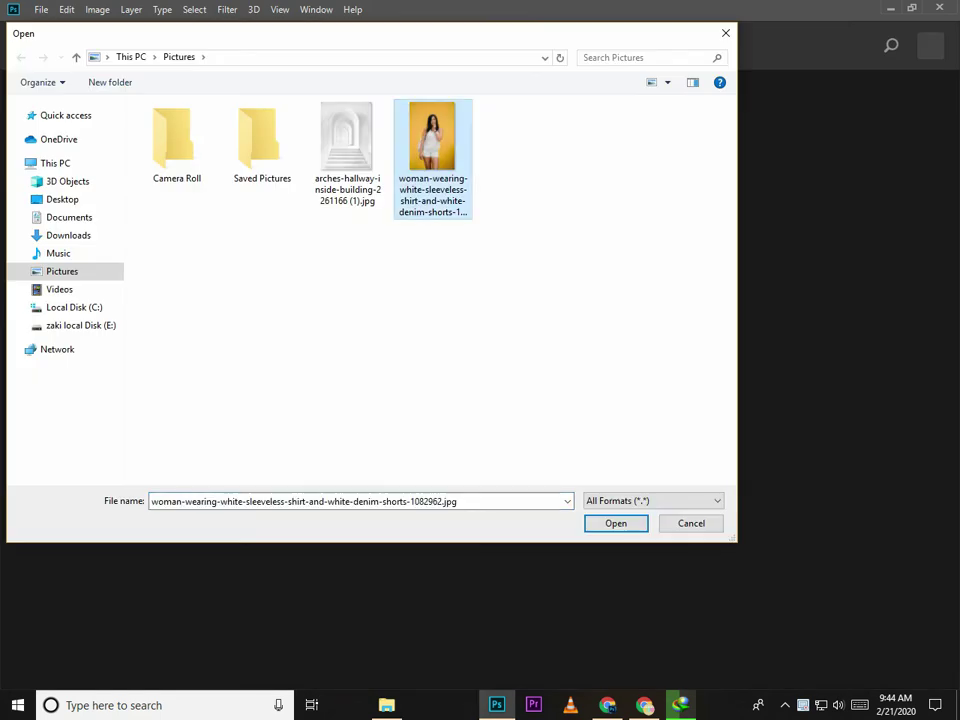
{"action": "left_click", "coordinate": [346, 140], "text": "ctrl"}
{"action": "left_click", "coordinate": [616, 523]}
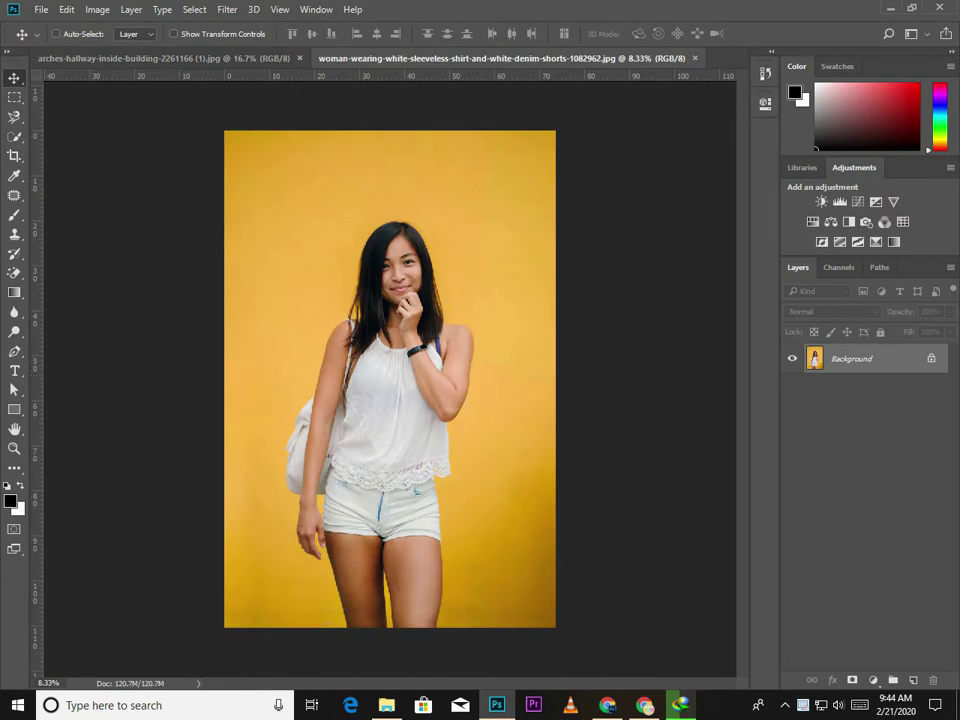
{"action": "left_click", "coordinate": [56, 34]}
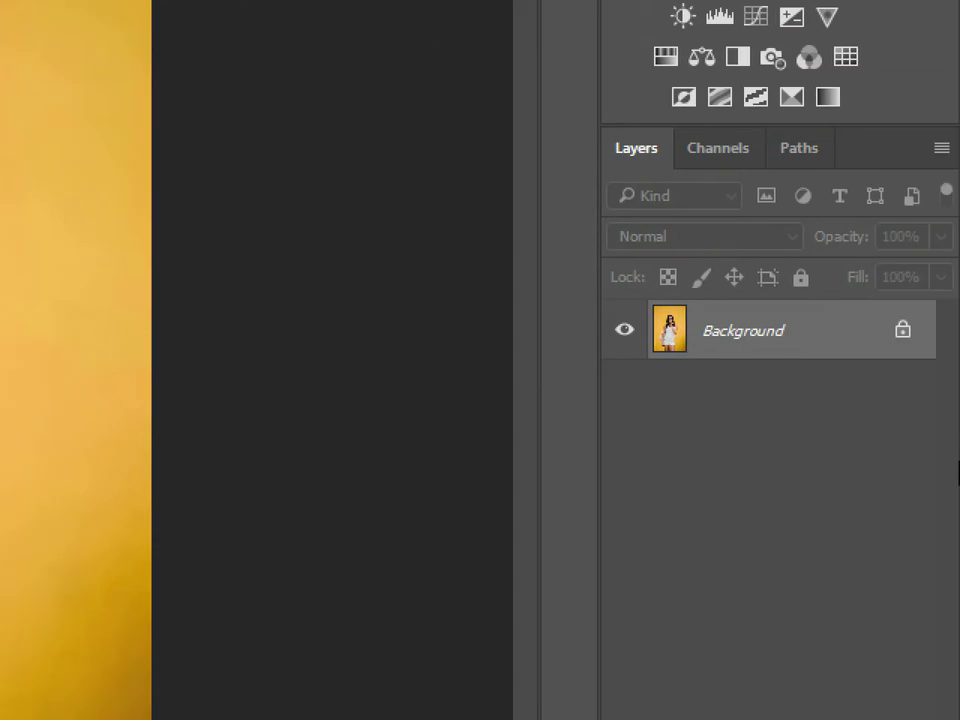
{"action": "key", "text": "ctrl+j"}
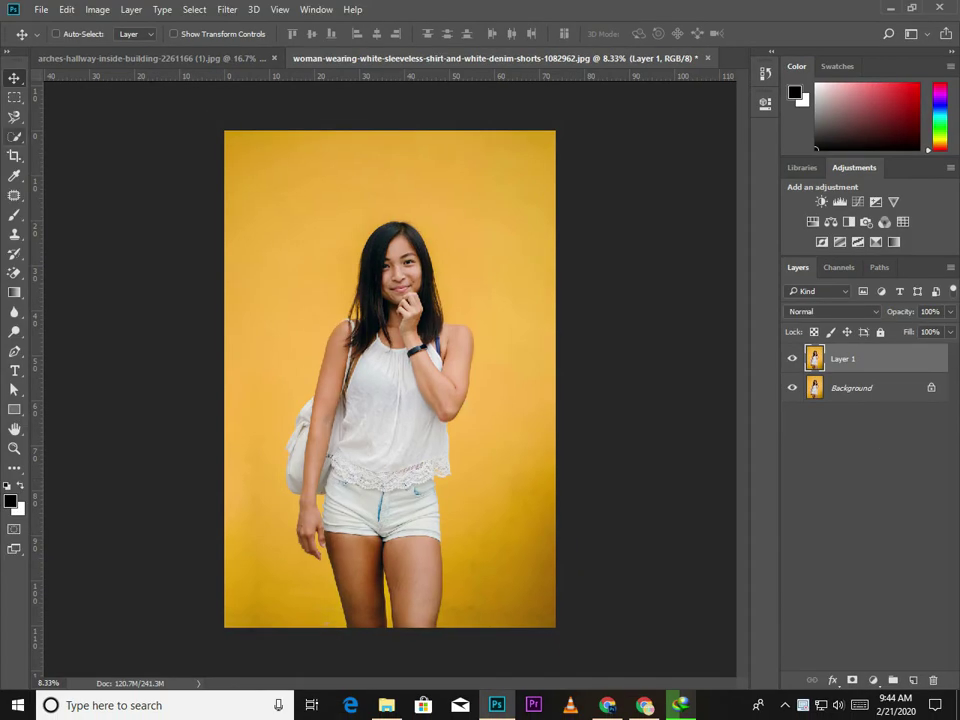
Trace the woman's left side with the Magnetic Lasso, from leg past hand, bag and arm to hair.
{"action": "left_click", "coordinate": [15, 116]}
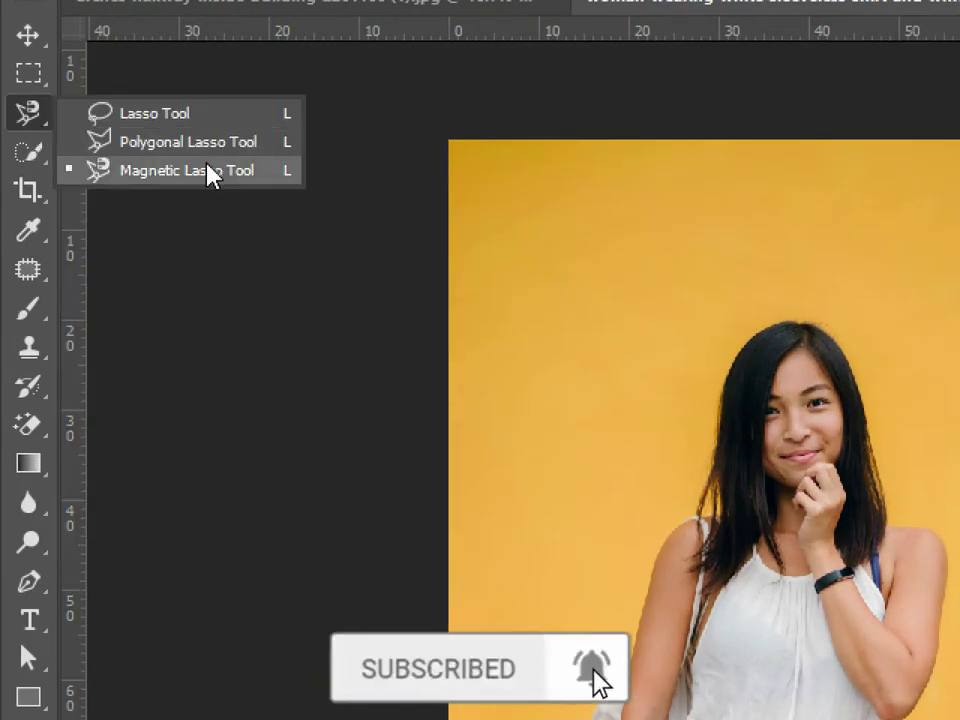
{"action": "left_click", "coordinate": [208, 172]}
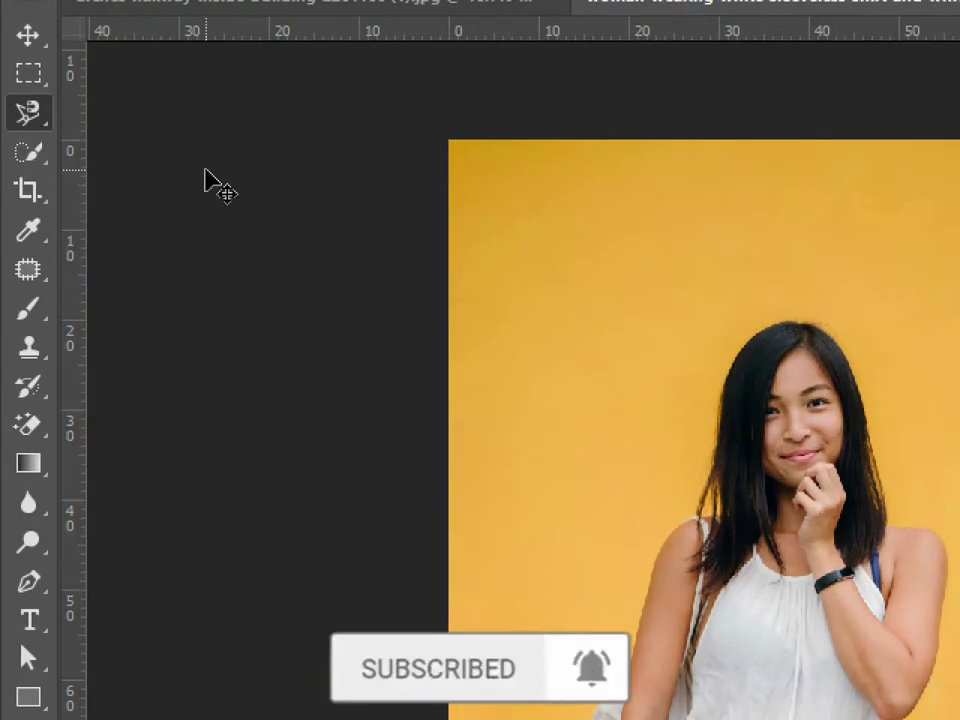
{"action": "scroll", "coordinate": [390, 400], "scroll_direction": "up", "scroll_amount": 5}
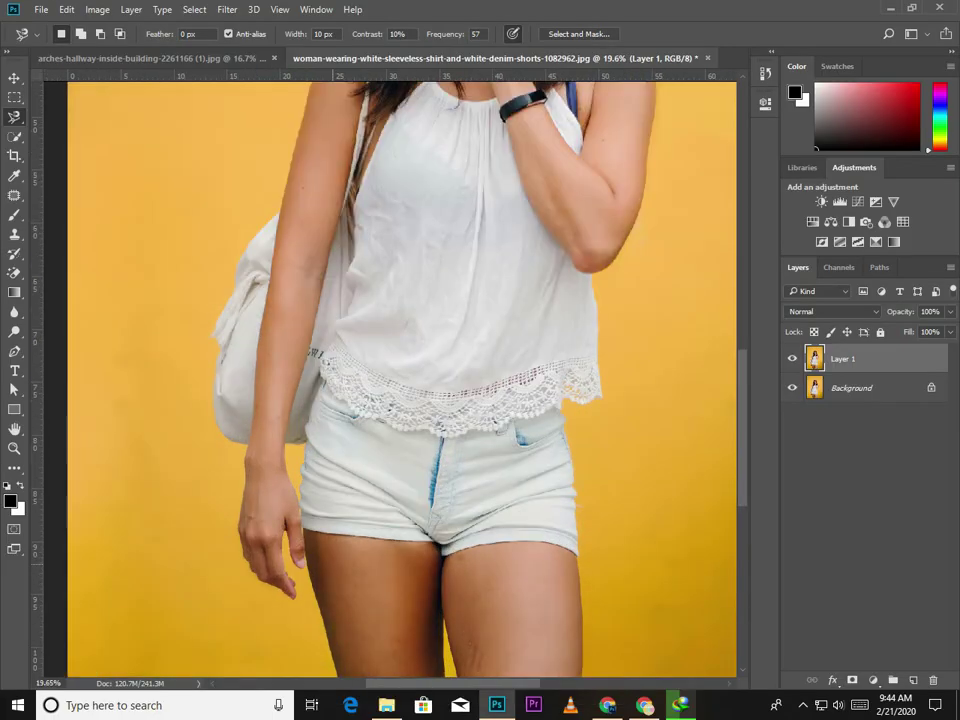
{"action": "scroll", "coordinate": [390, 400], "scroll_direction": "down", "scroll_amount": 3}
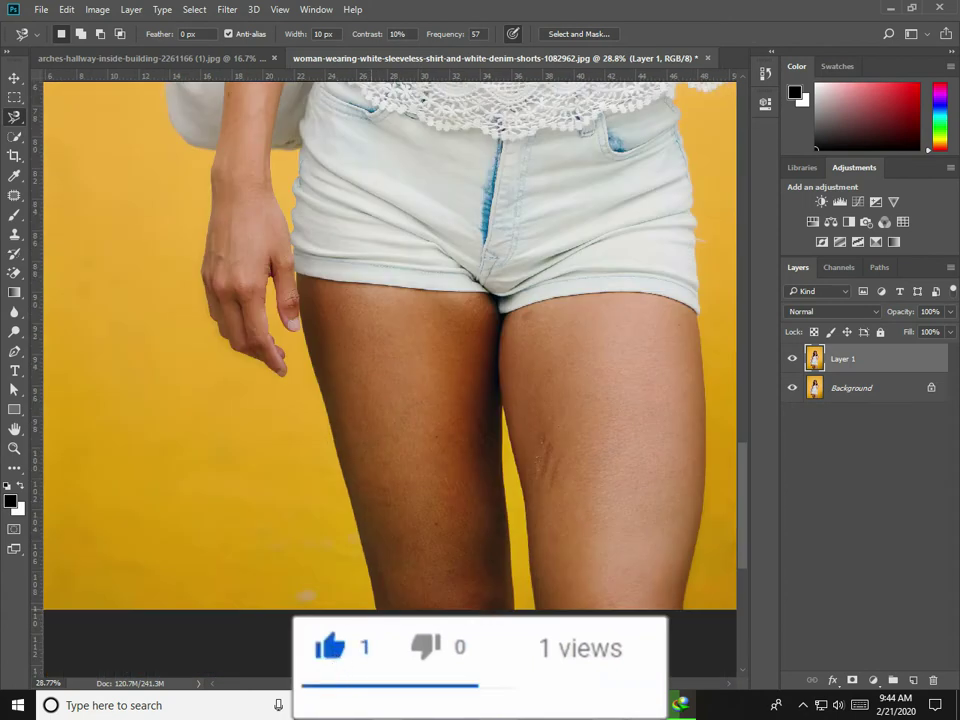
{"action": "left_click", "coordinate": [375, 605]}
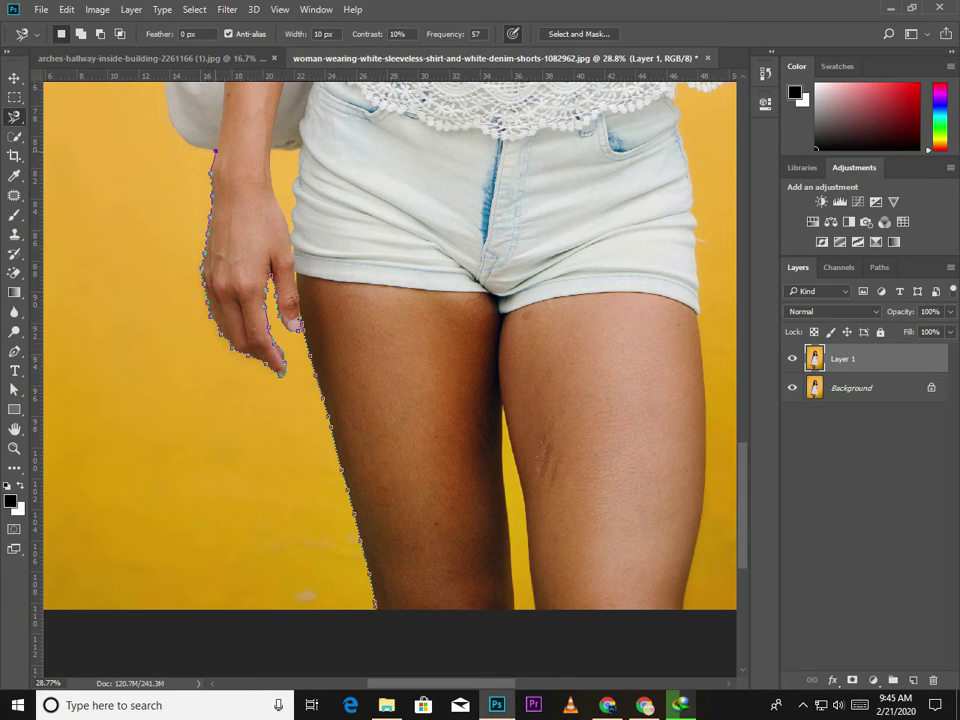
{"action": "scroll", "coordinate": [165, 90], "scroll_direction": "up", "scroll_amount": 3}
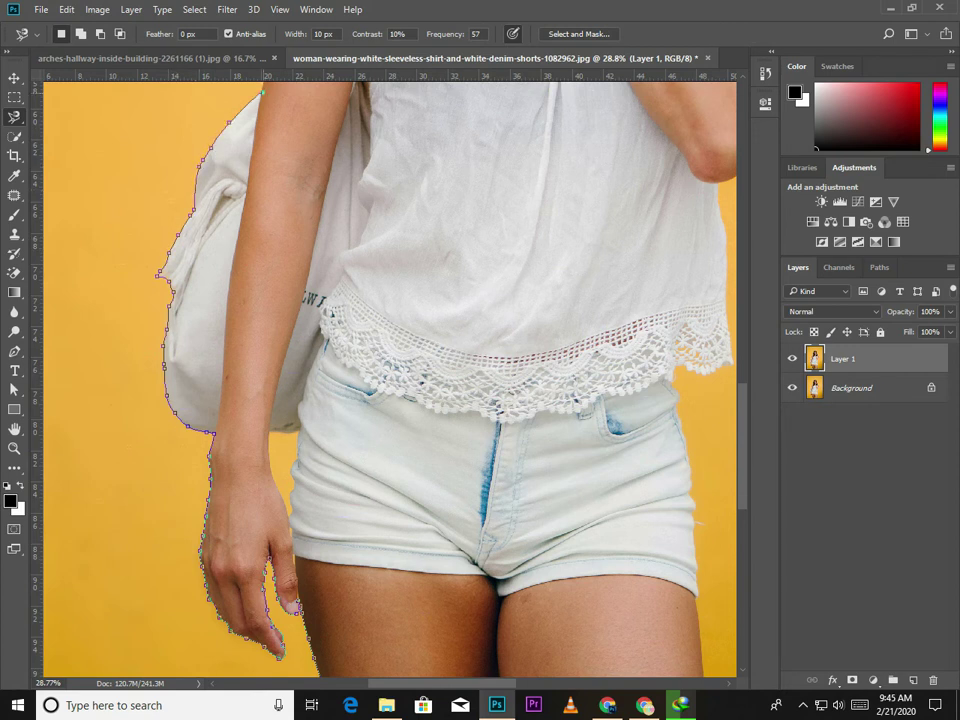
{"action": "left_click_drag", "start_coordinate": [262, 92], "coordinate": [195, 417]}
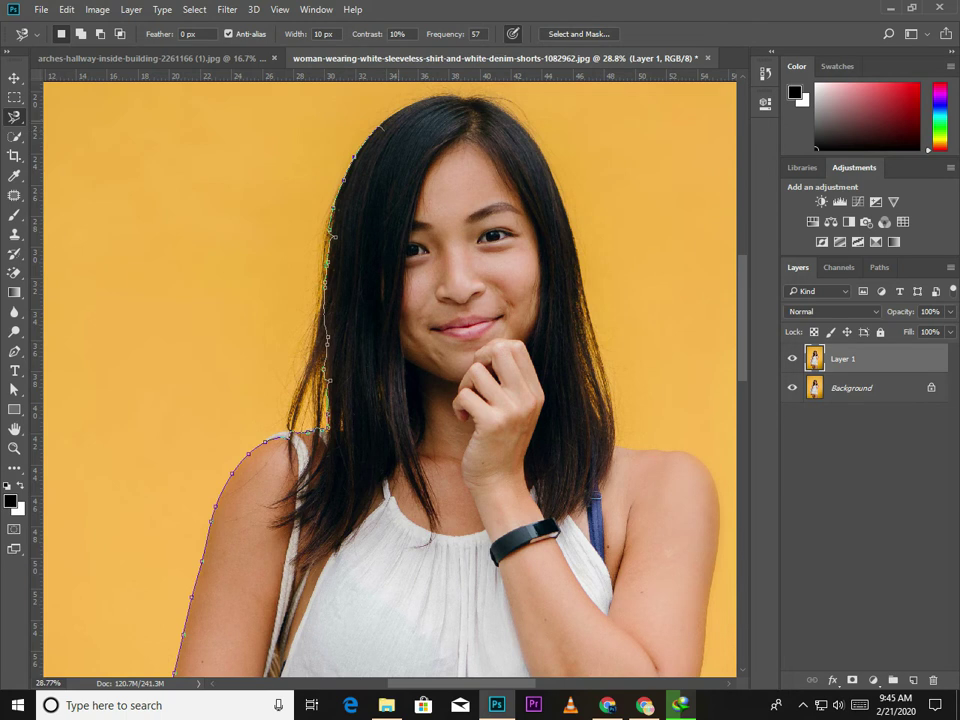
Continue the magnetic trace around hair, right arm, shirt and legs, then close it into a selection.
{"action": "left_click_drag", "start_coordinate": [380, 128], "coordinate": [330, 203]}
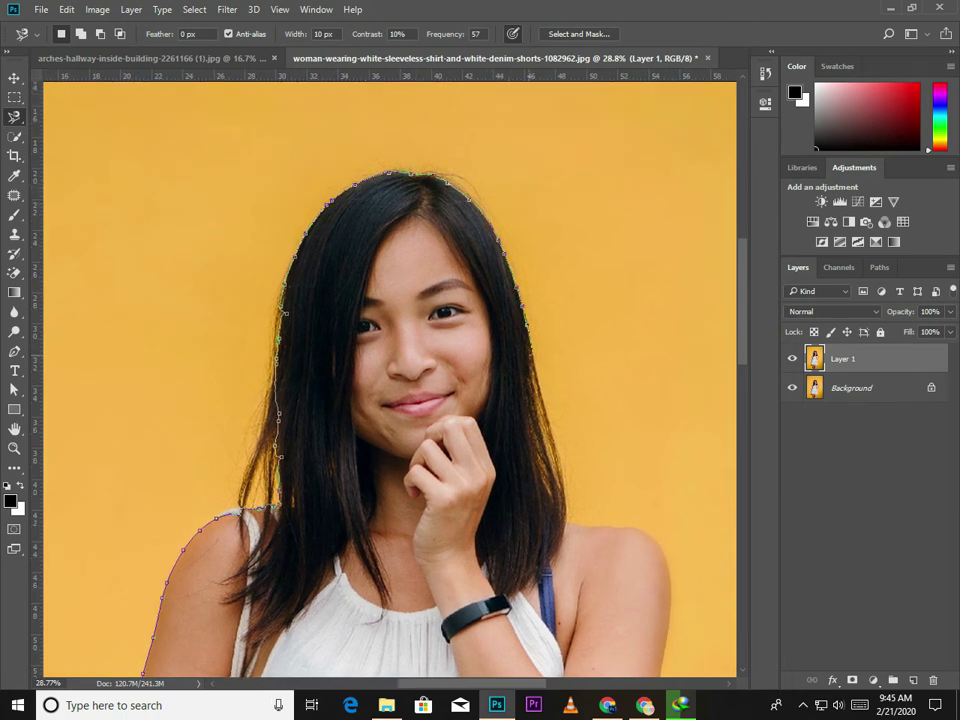
{"action": "left_click_drag", "start_coordinate": [422, 309], "coordinate": [322, 119]}
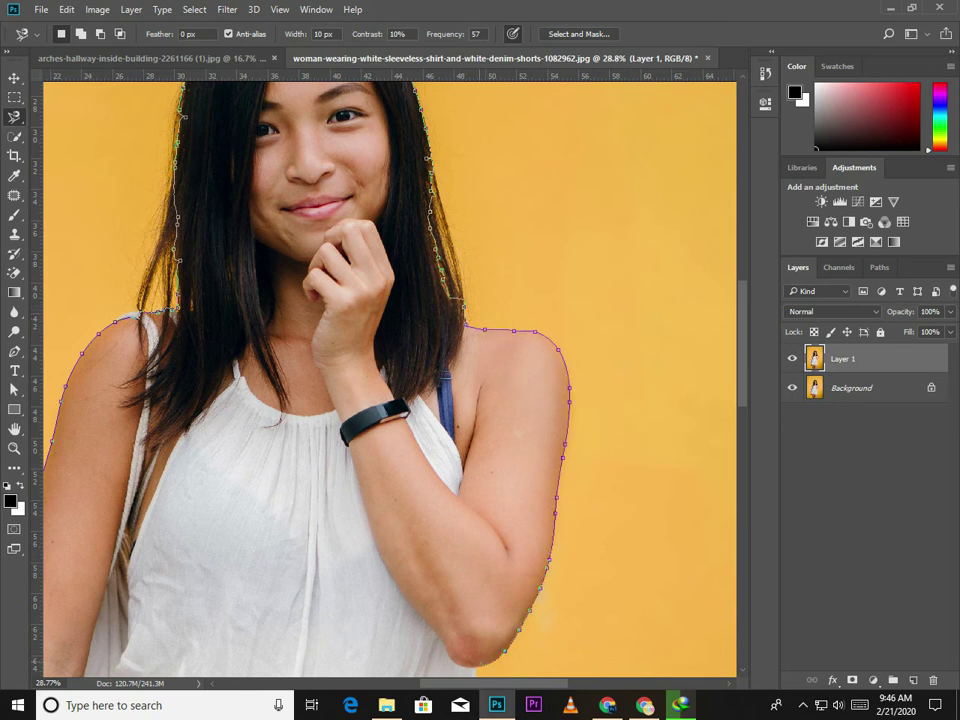
{"action": "left_click_drag", "start_coordinate": [478, 660], "coordinate": [403, 258]}
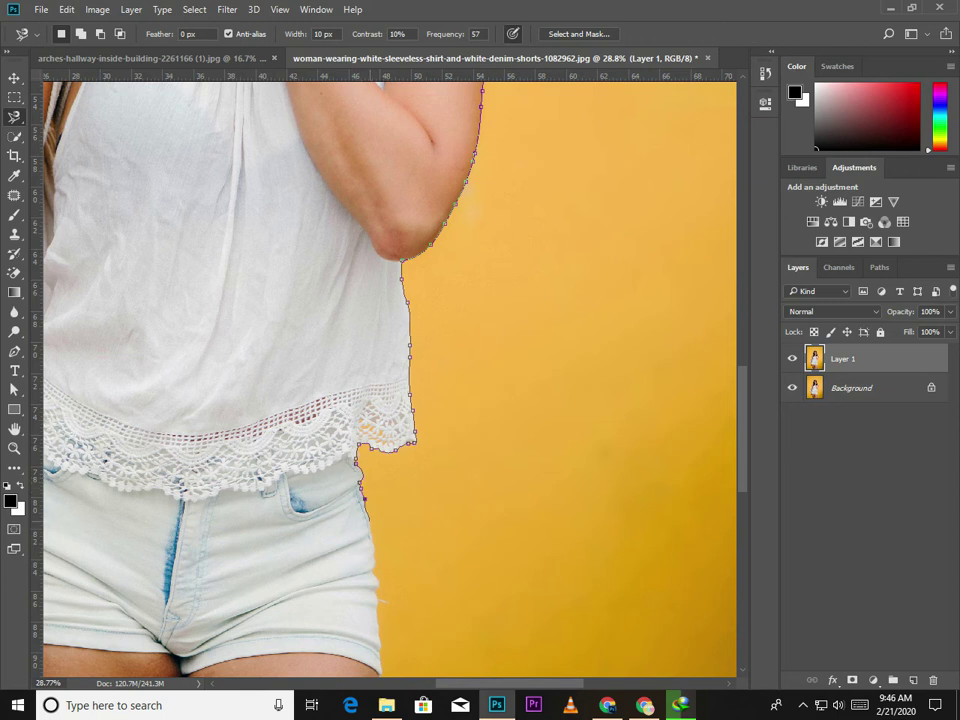
{"action": "scroll", "coordinate": [372, 548], "scroll_direction": "down", "scroll_amount": 5}
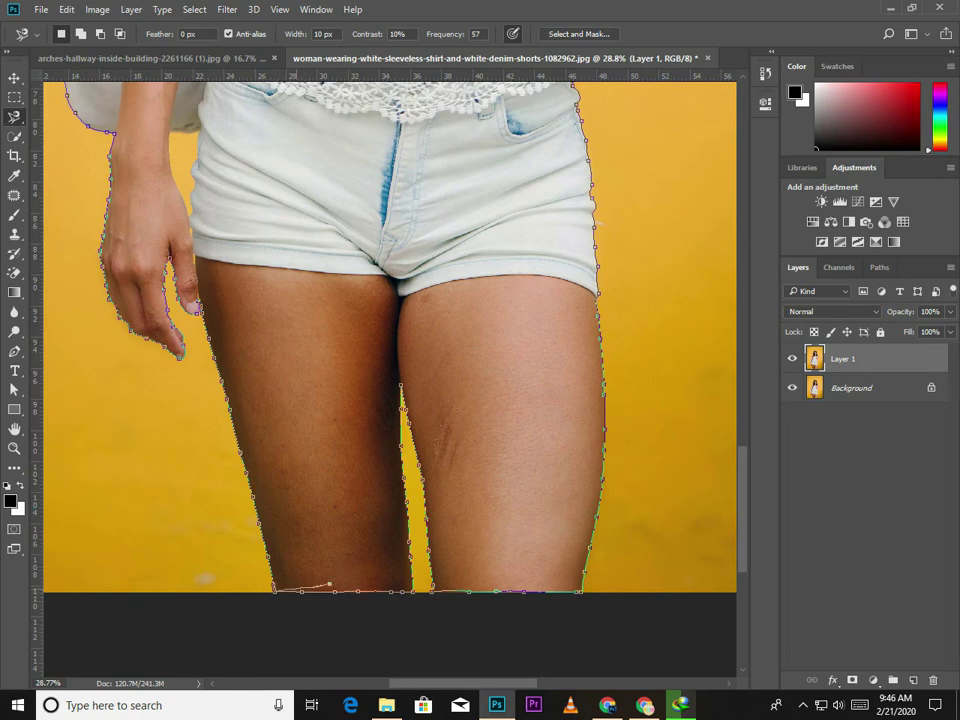
{"action": "key", "text": "Return"}
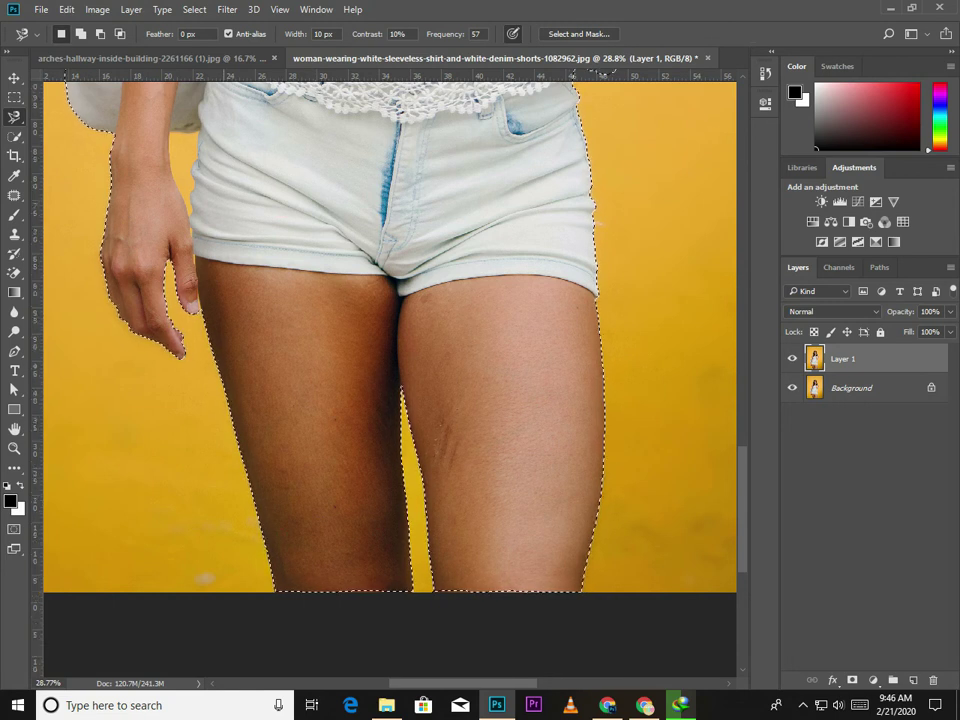
In Select and Mask, use Overlay view with Show Edge, Radius 6 px, Smooth 7, output to New Layer.
{"action": "key", "text": "ctrl+0"}
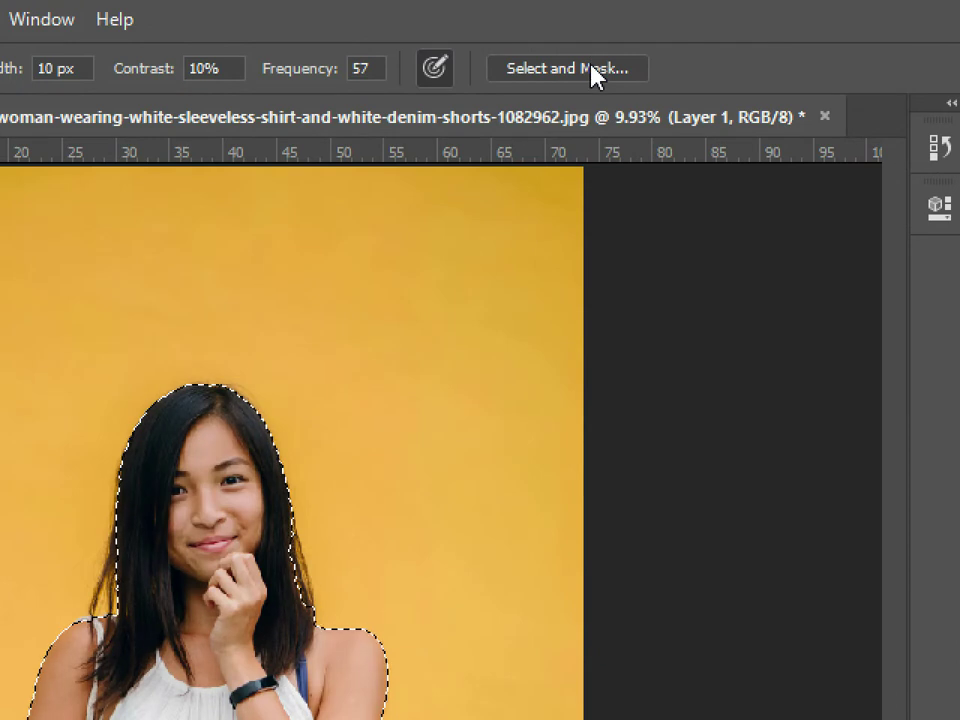
{"action": "left_click", "coordinate": [593, 70]}
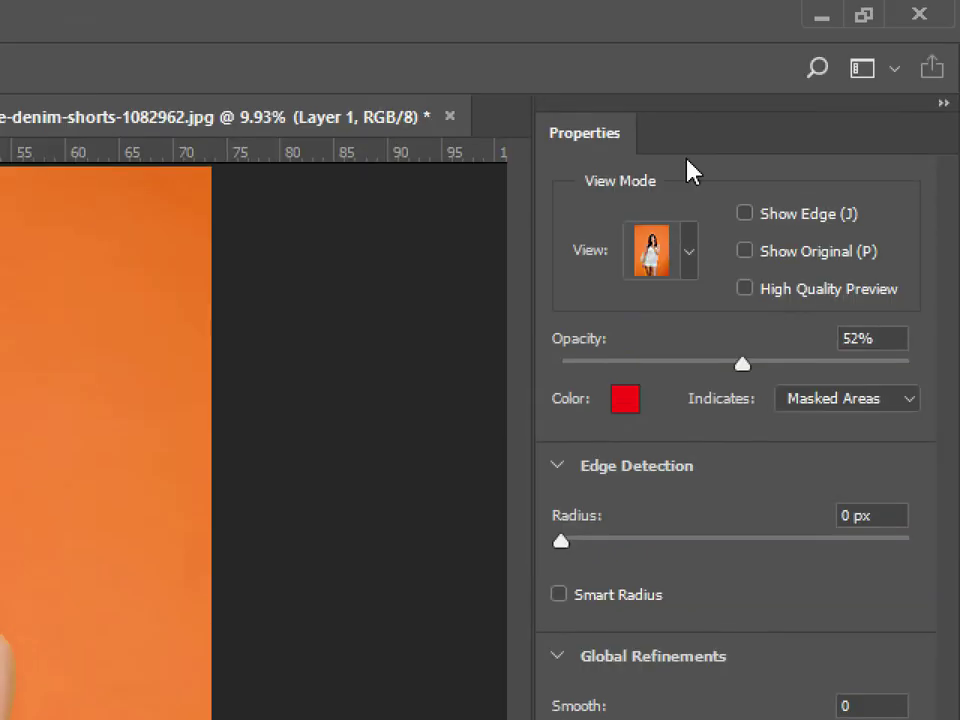
{"action": "left_click", "coordinate": [650, 250]}
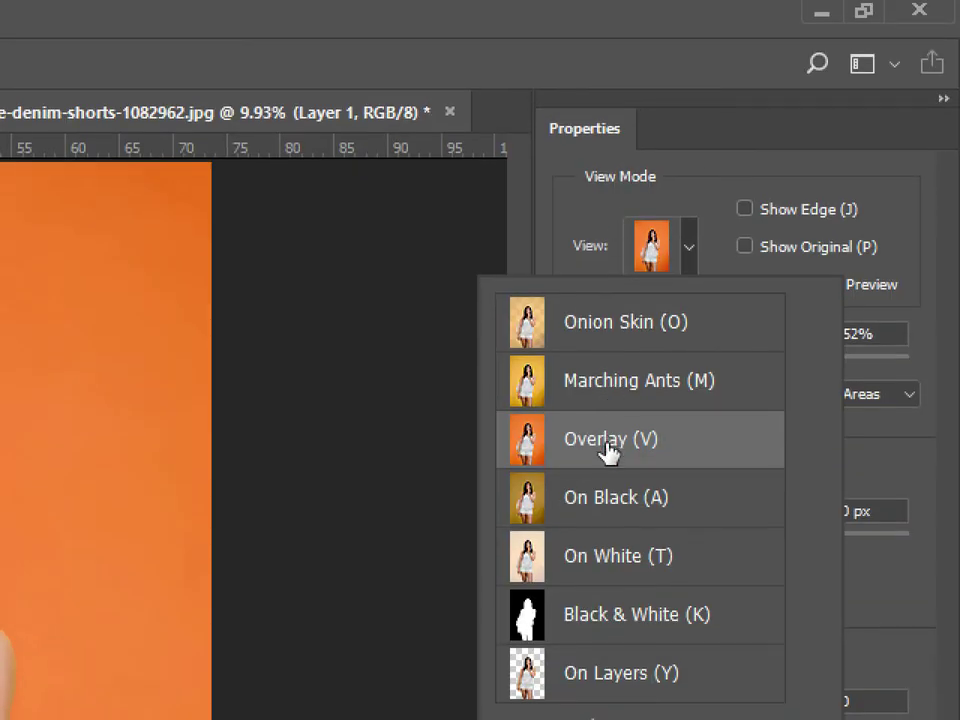
{"action": "left_click", "coordinate": [608, 452]}
{"action": "left_click", "coordinate": [746, 209]}
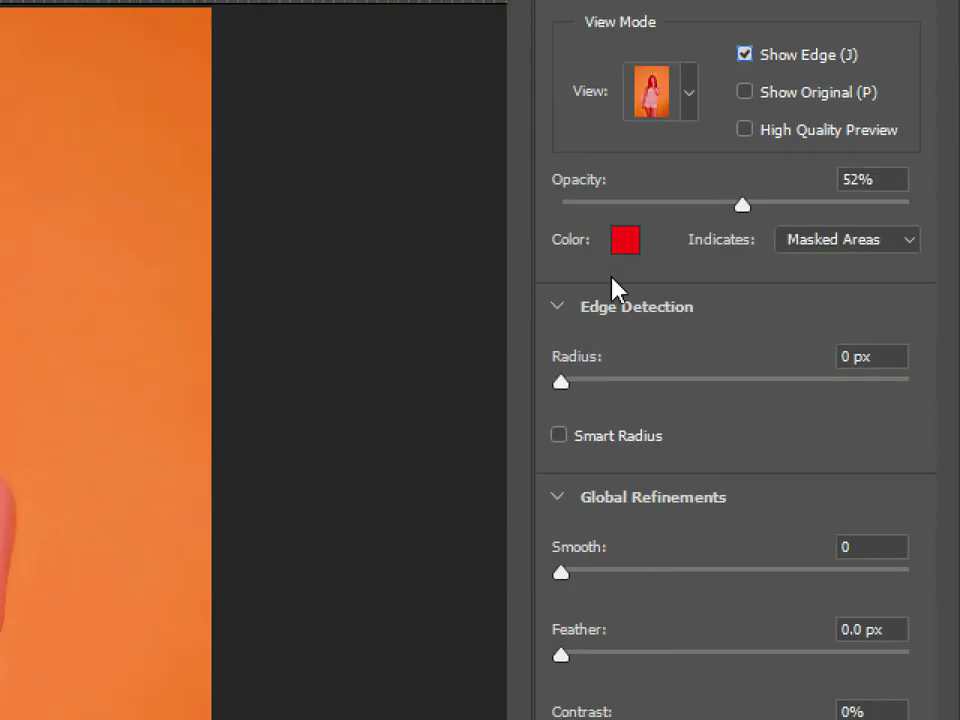
{"action": "left_click_drag", "start_coordinate": [565, 382], "coordinate": [666, 400]}
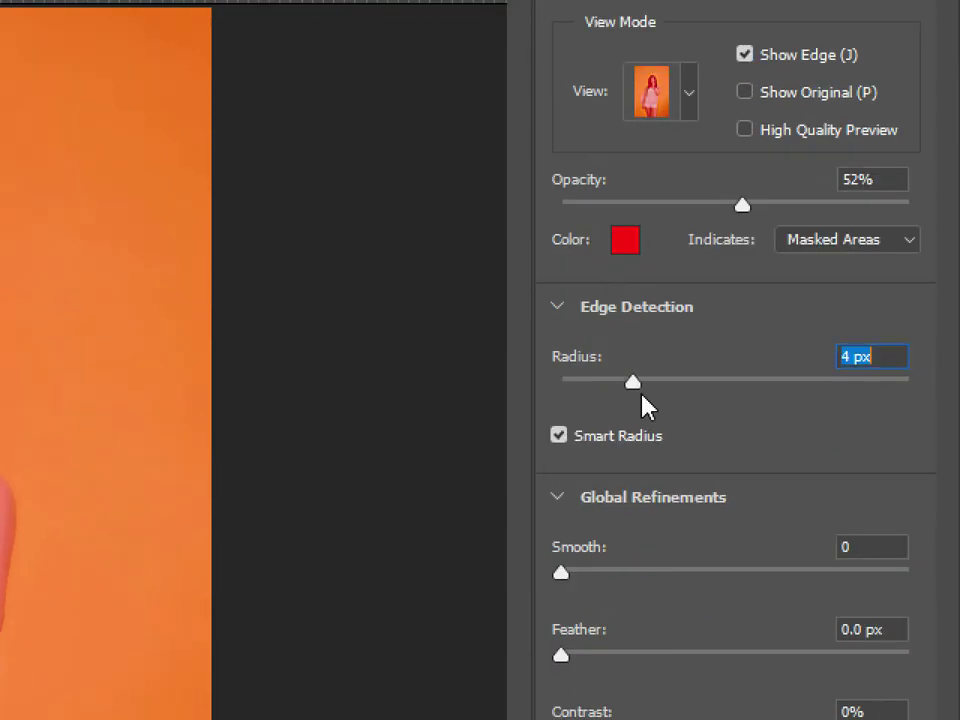
{"action": "left_click_drag", "start_coordinate": [574, 491], "coordinate": [587, 497]}
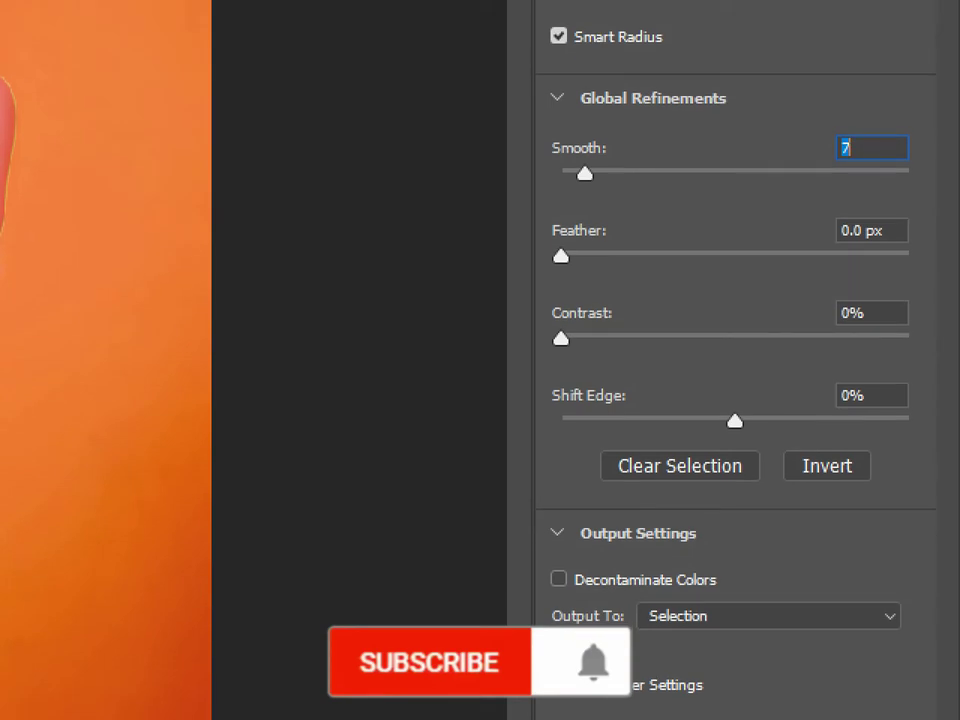
{"action": "left_click", "coordinate": [700, 648]}
{"action": "left_click", "coordinate": [702, 636]}
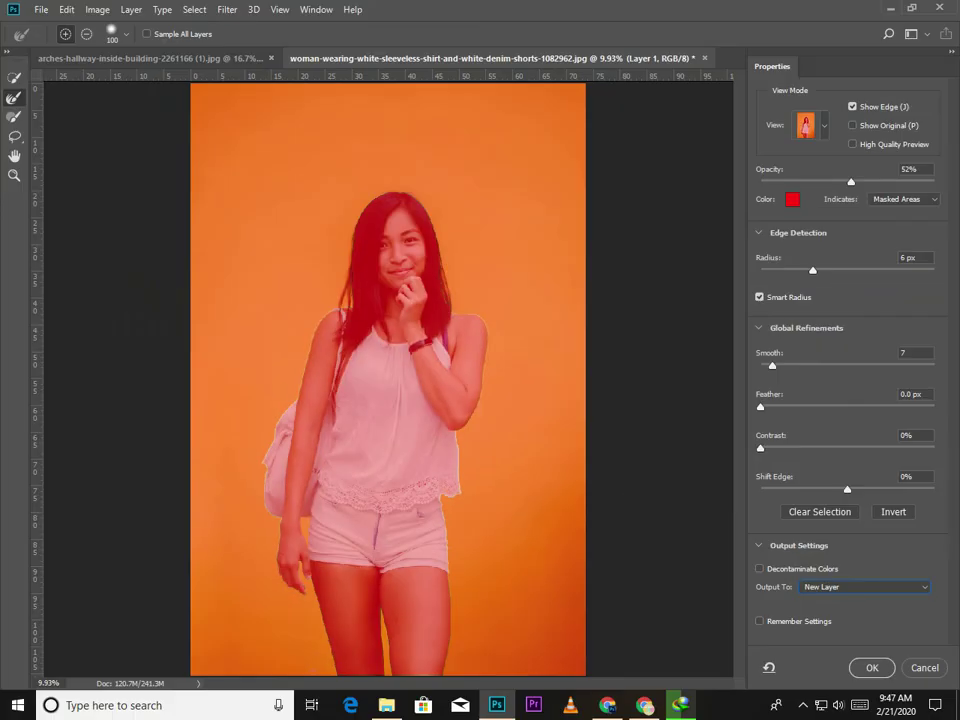
Zoom in on the head and refine the hair edges on the left side.
{"action": "key", "text": "z"}
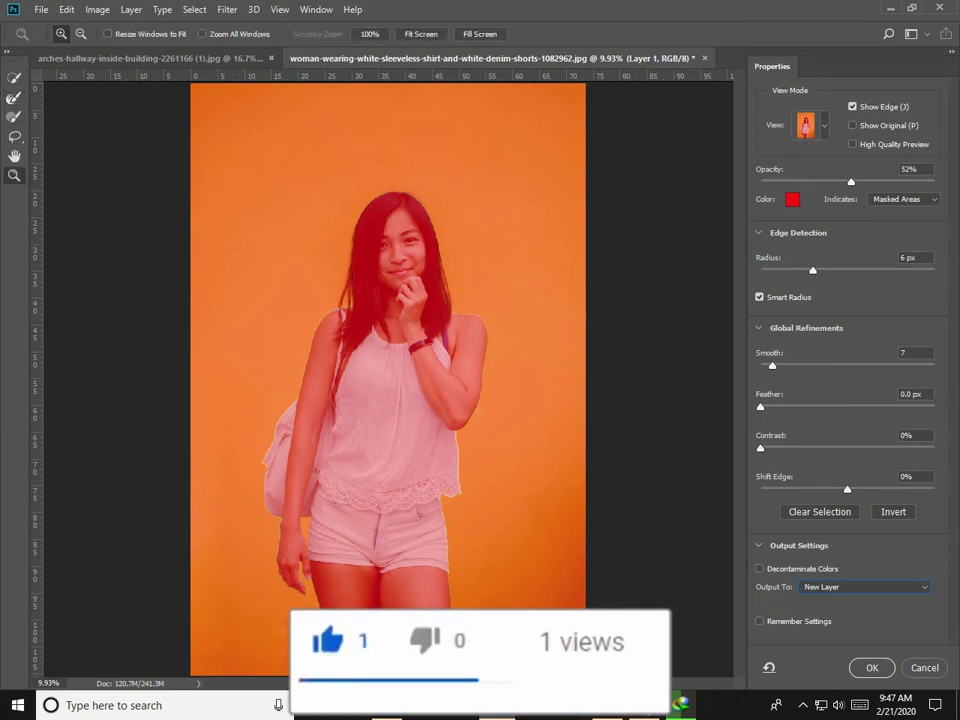
{"action": "left_click_drag", "start_coordinate": [90, 88], "coordinate": [648, 535]}
{"action": "key", "text": "r"}
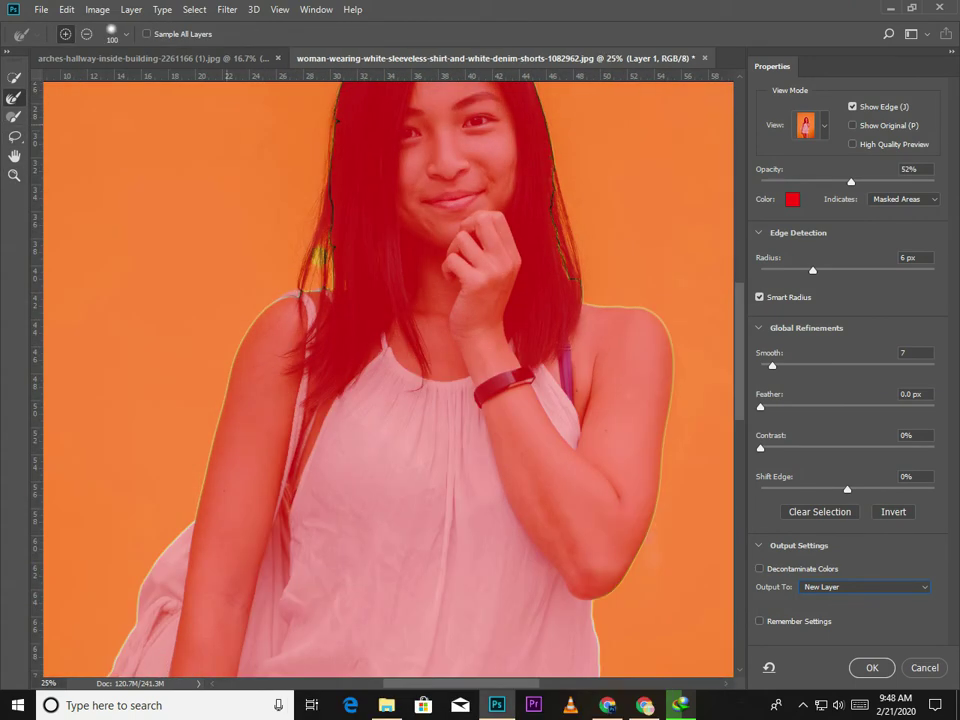
{"action": "left_click_drag", "start_coordinate": [318, 258], "coordinate": [328, 276]}
{"action": "left_click_drag", "start_coordinate": [298, 255], "coordinate": [304, 282]}
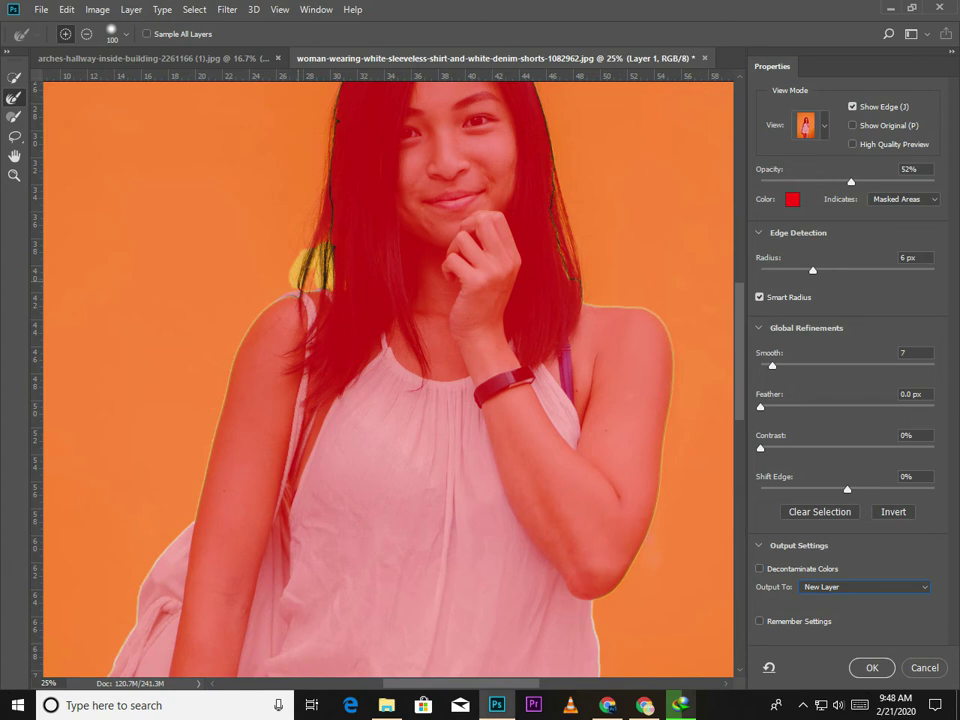
{"action": "left_click_drag", "start_coordinate": [316, 240], "coordinate": [320, 186]}
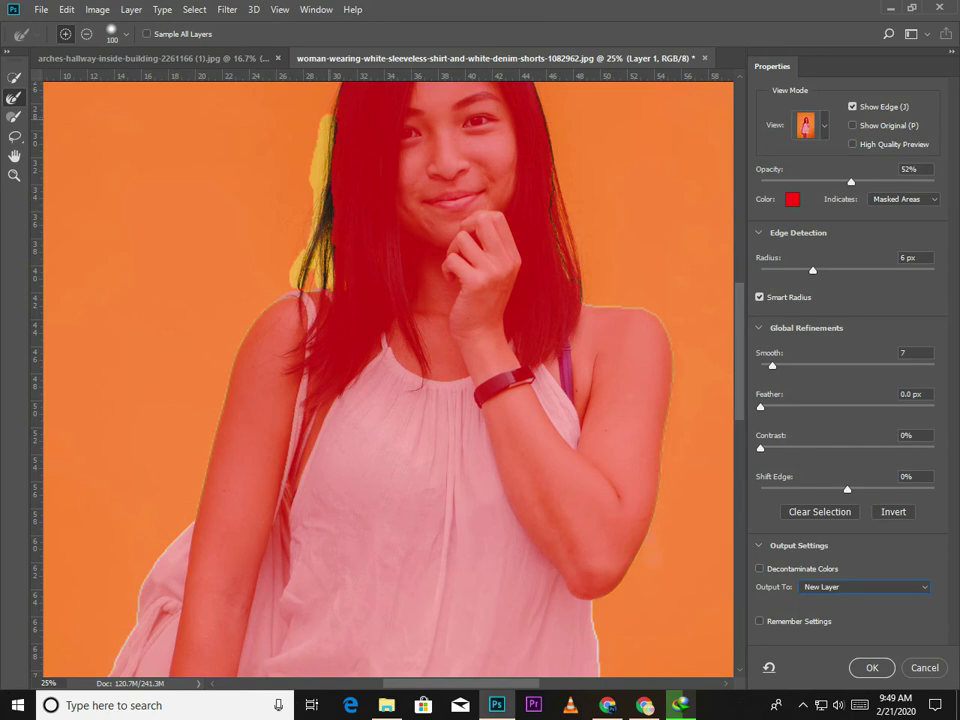
Refine the hair across the top and right side, then apply the result as Layer 1 copy.
{"action": "scroll", "coordinate": [390, 380], "scroll_direction": "up", "scroll_amount": 3}
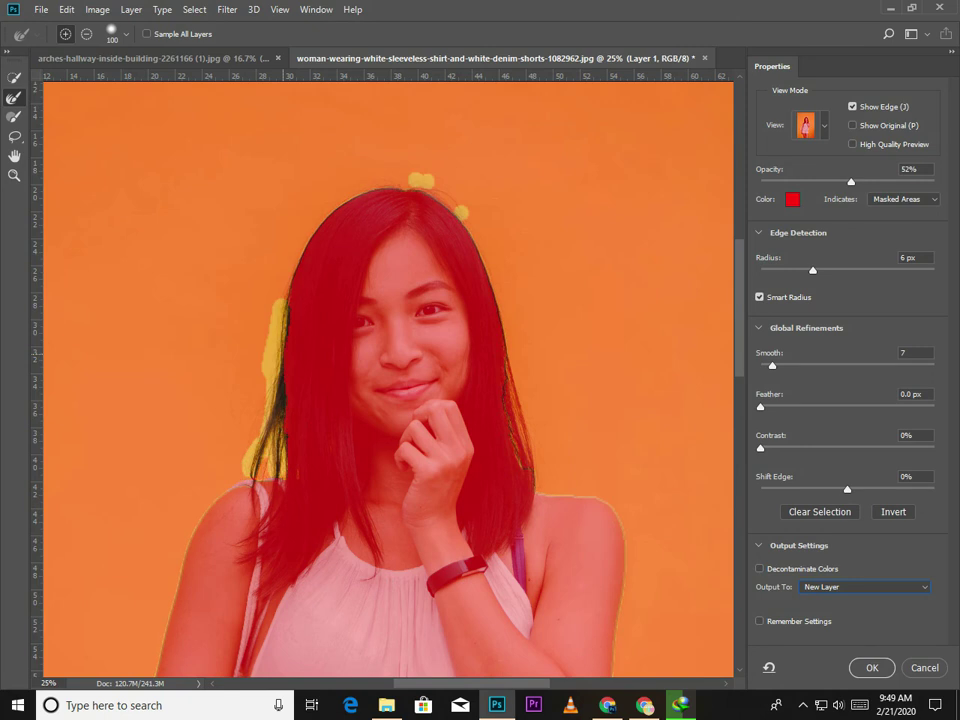
{"action": "left_click_drag", "start_coordinate": [420, 380], "coordinate": [360, 330]}
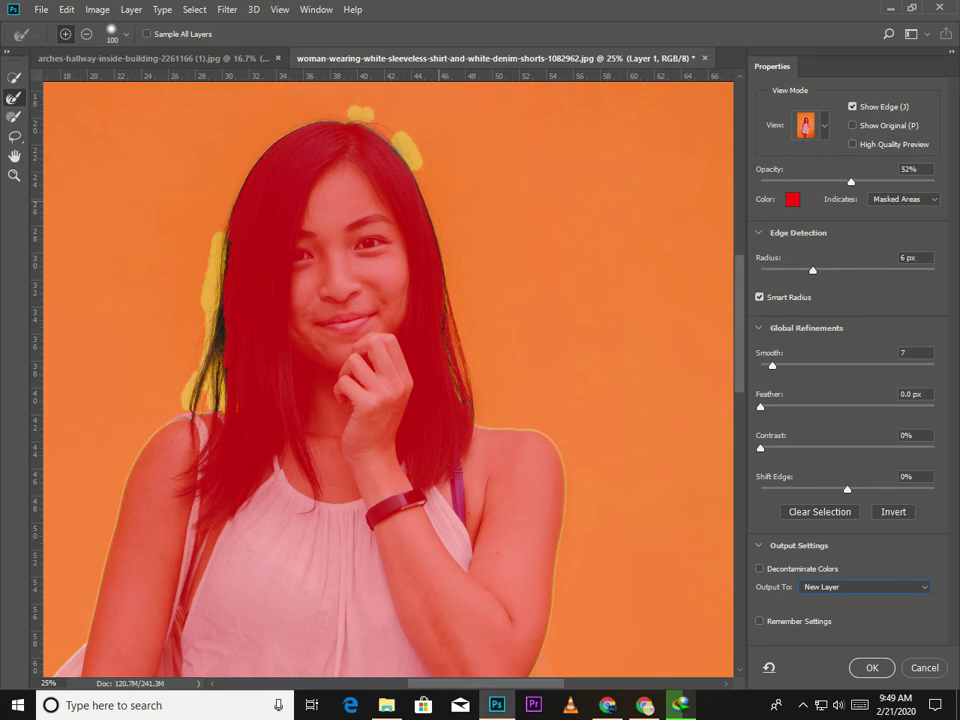
{"action": "left_click_drag", "start_coordinate": [352, 110], "coordinate": [415, 160]}
{"action": "left_click_drag", "start_coordinate": [400, 400], "coordinate": [332, 275]}
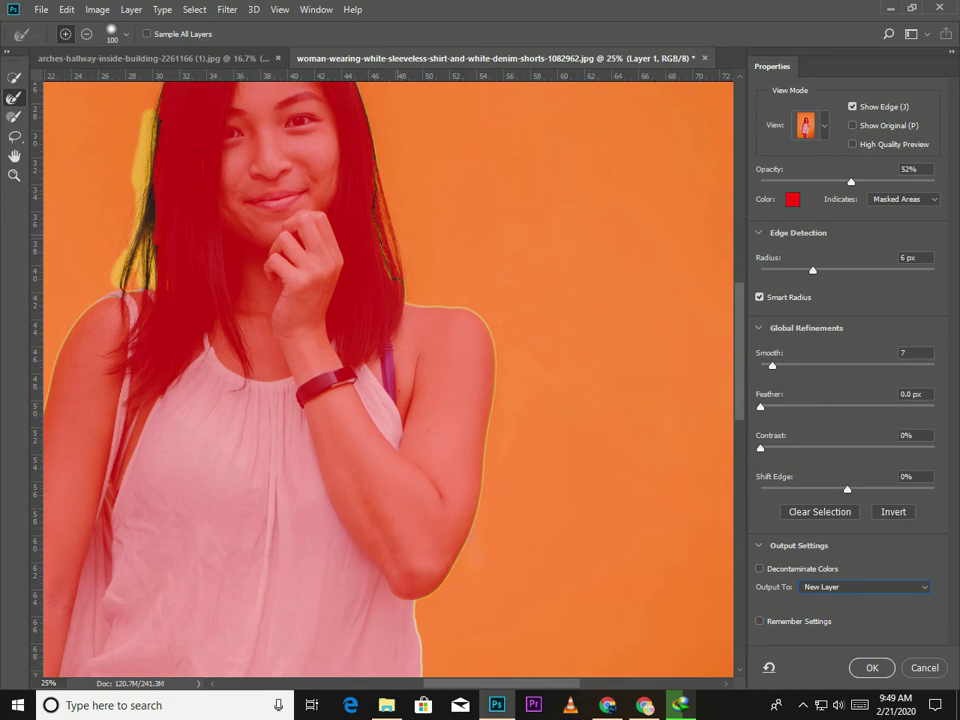
{"action": "left_click_drag", "start_coordinate": [390, 165], "coordinate": [408, 272]}
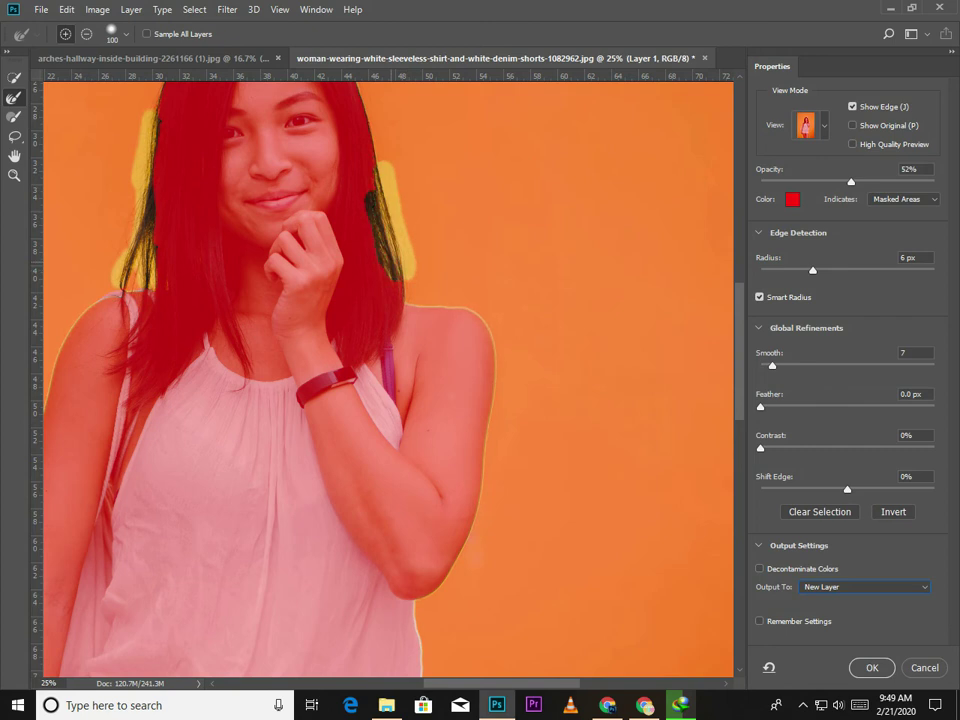
{"action": "key", "text": "Return"}
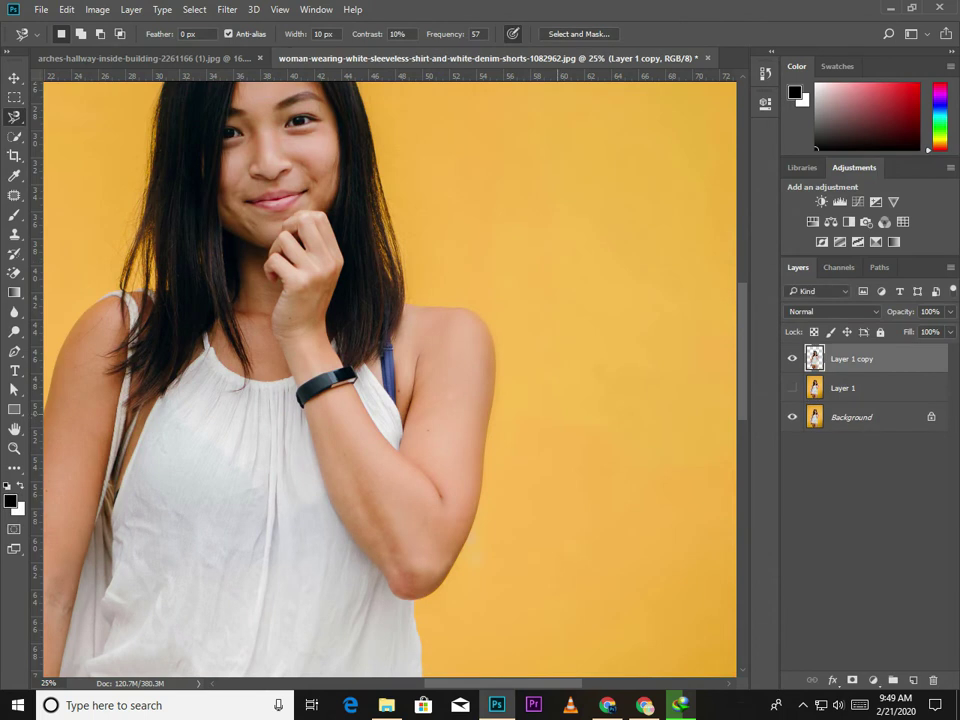
Fit the image to the window and hide the yellow Background layer.
{"action": "key", "text": "ctrl+0"}
{"action": "left_click", "coordinate": [792, 417]}
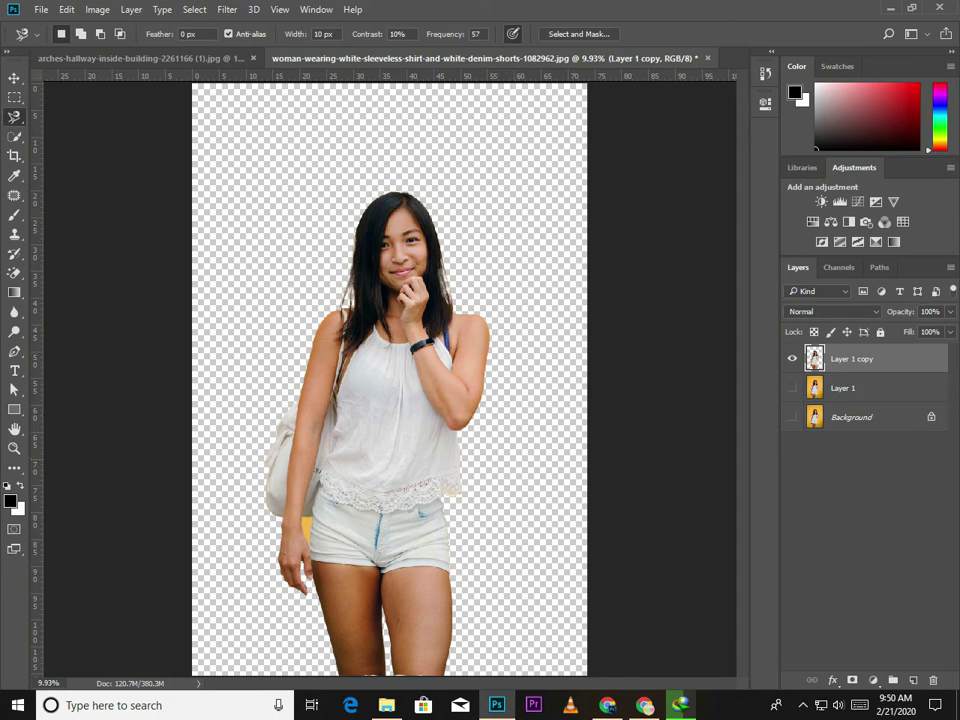
Move the woman cutout into the arches document and scale it over the stairs.
{"action": "key", "text": "v"}
{"action": "mouse_move", "coordinate": [364, 417]}
{"action": "left_mouse_down"}
{"action": "mouse_move", "coordinate": [140, 58]}
{"action": "mouse_move", "coordinate": [380, 380]}
{"action": "left_mouse_up"}
{"action": "key", "text": "ctrl+t"}
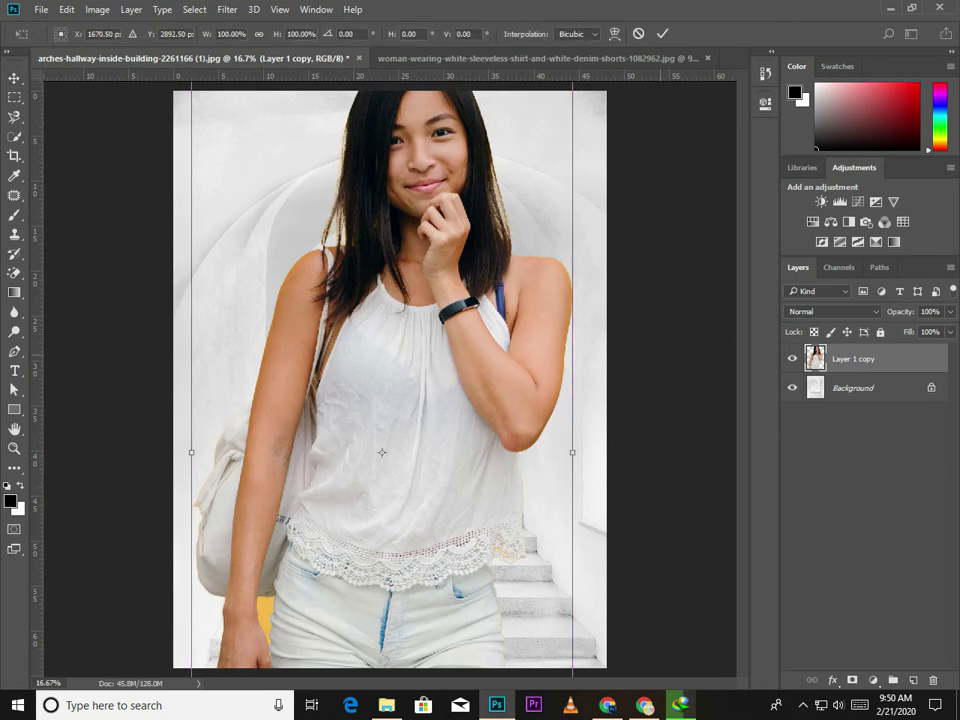
{"action": "key", "text": "ctrl+0"}
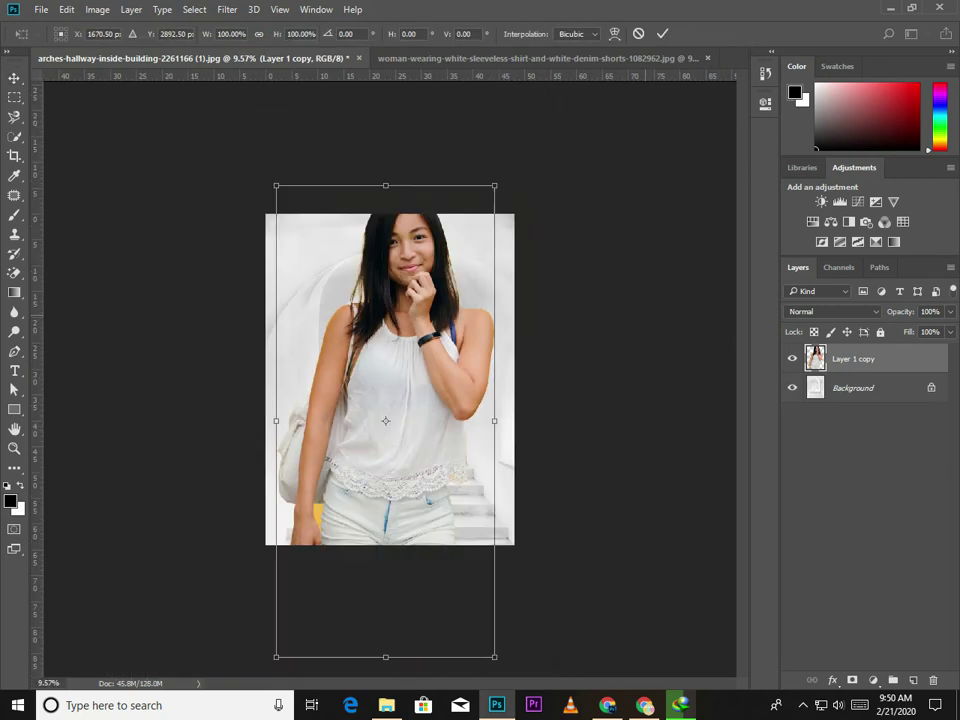
{"action": "mouse_move", "coordinate": [494, 186]}
{"action": "left_mouse_down"}
{"action": "mouse_move", "coordinate": [456, 274]}
{"action": "mouse_move", "coordinate": [415, 277]}
{"action": "left_mouse_up"}
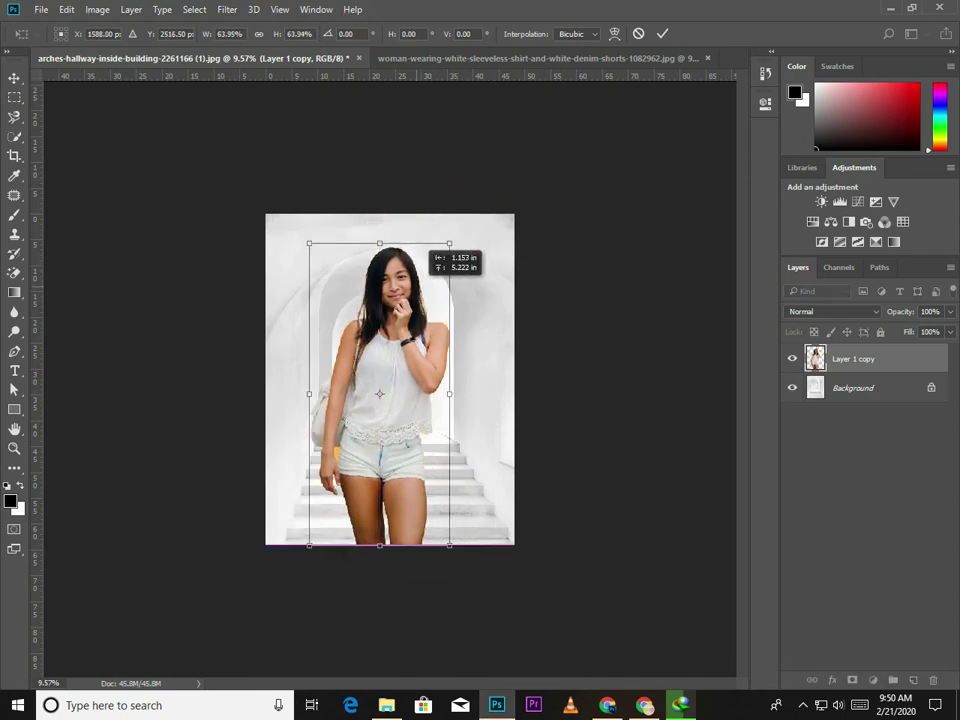
{"action": "scroll", "coordinate": [408, 364], "scroll_direction": "up", "scroll_amount": 3}
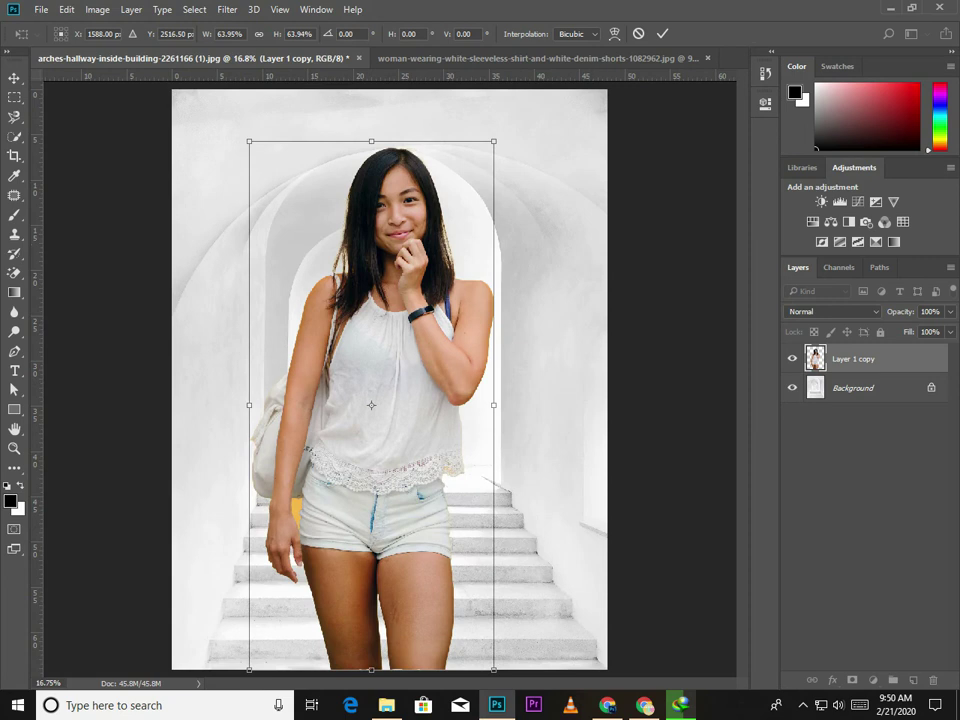
{"action": "key", "text": "Return"}
Remove the white matte from the woman layer and nudge her down slightly.
{"action": "scroll", "coordinate": [408, 364], "scroll_direction": "up", "scroll_amount": 1}
{"action": "left_click", "coordinate": [131, 9]}
{"action": "mouse_move", "coordinate": [146, 584]}
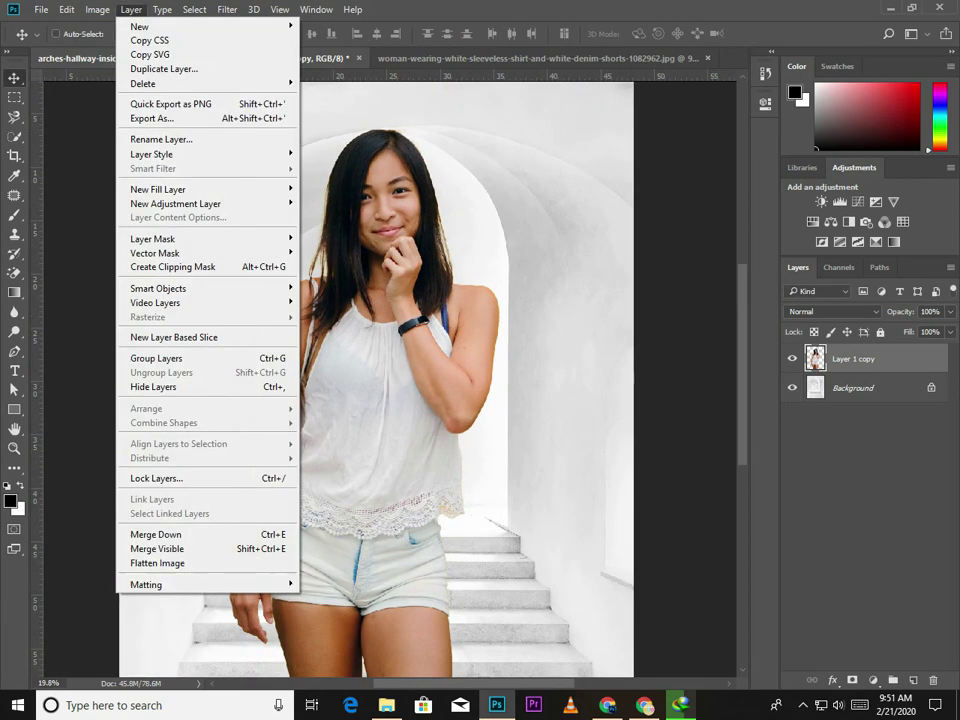
{"action": "left_click", "coordinate": [352, 626]}
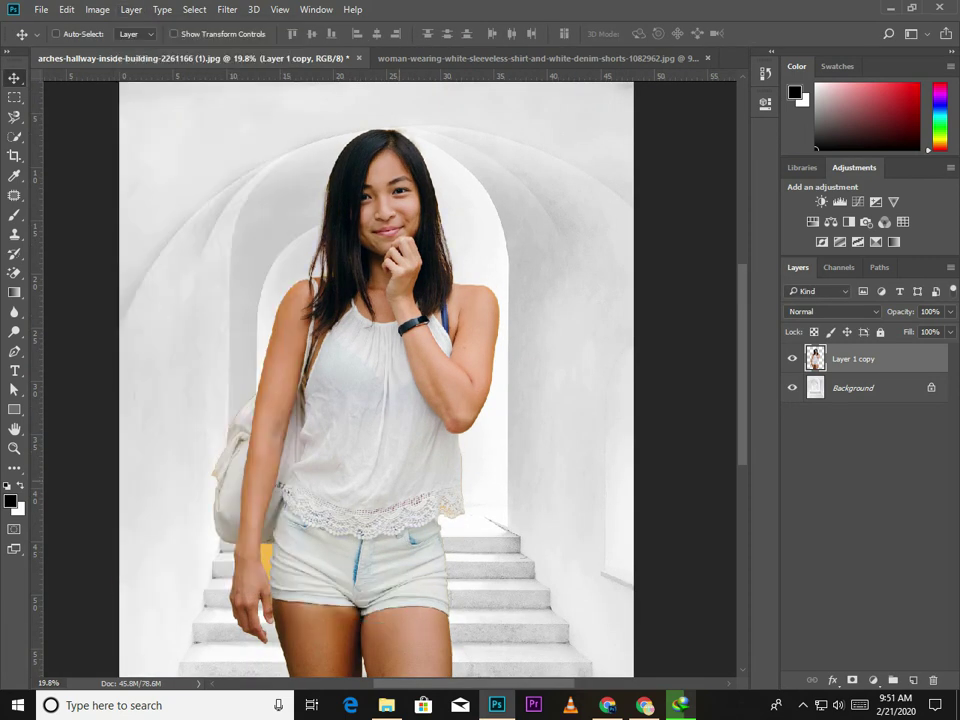
{"action": "key", "text": "ctrl"}
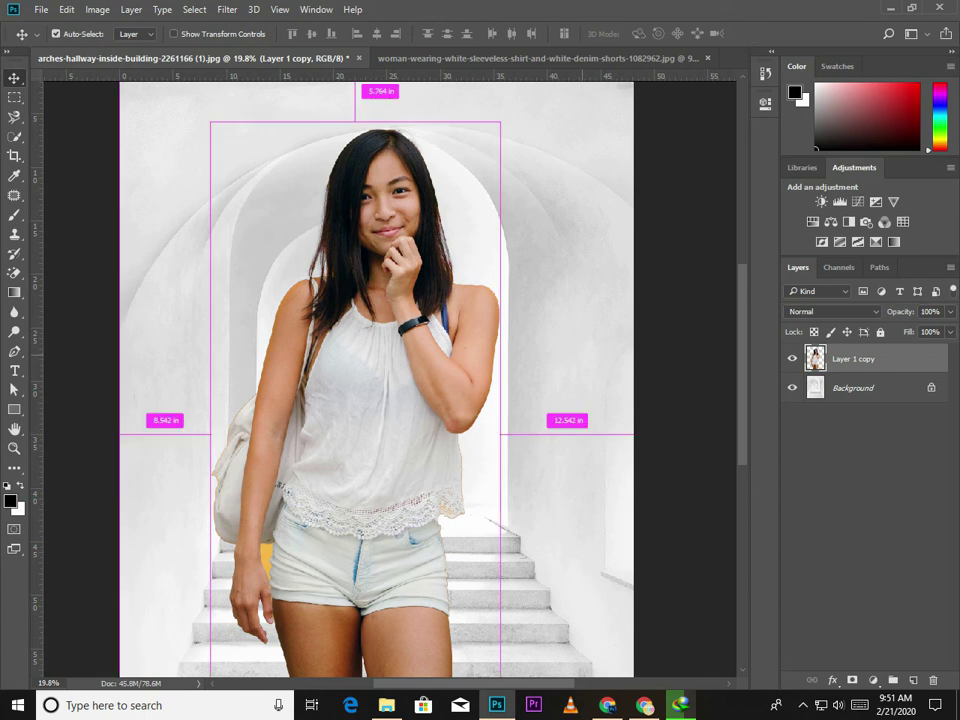
{"action": "key", "text": "ctrl+0"}
{"action": "key", "text": "shift+Down"}
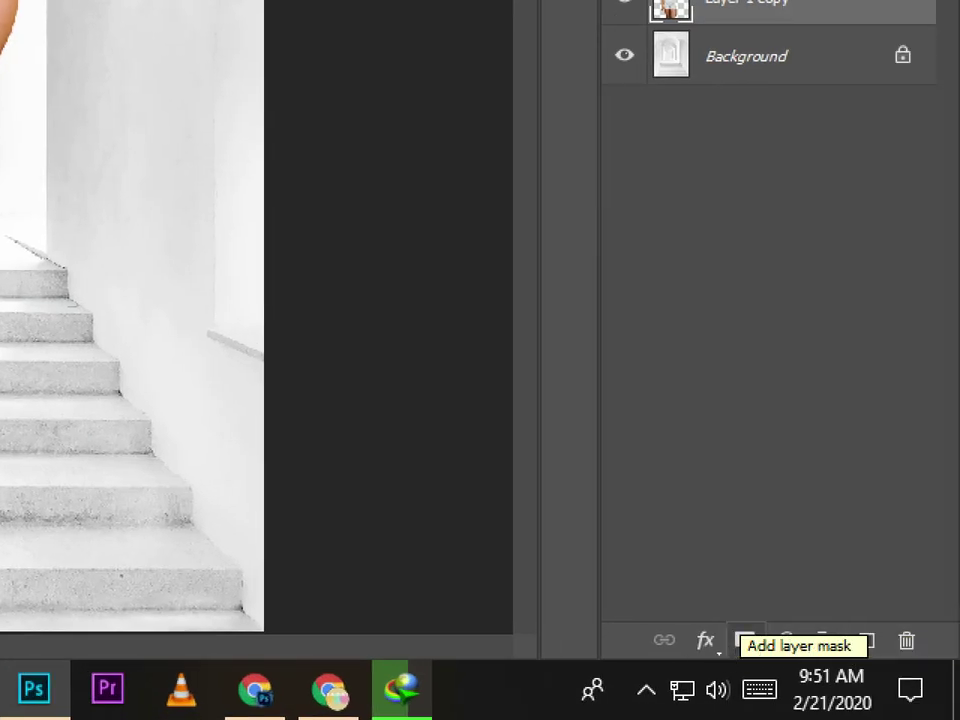
Add a layer mask to the woman layer and pick an enlarged Brush.
{"action": "left_click", "coordinate": [845, 645]}
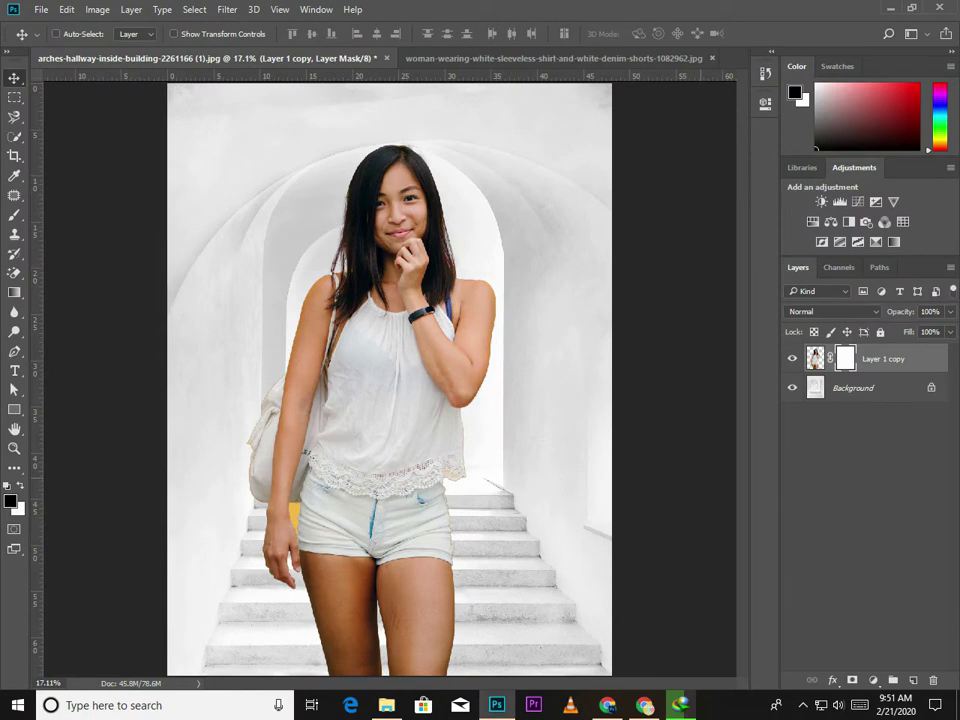
{"action": "right_click", "coordinate": [14, 214]}
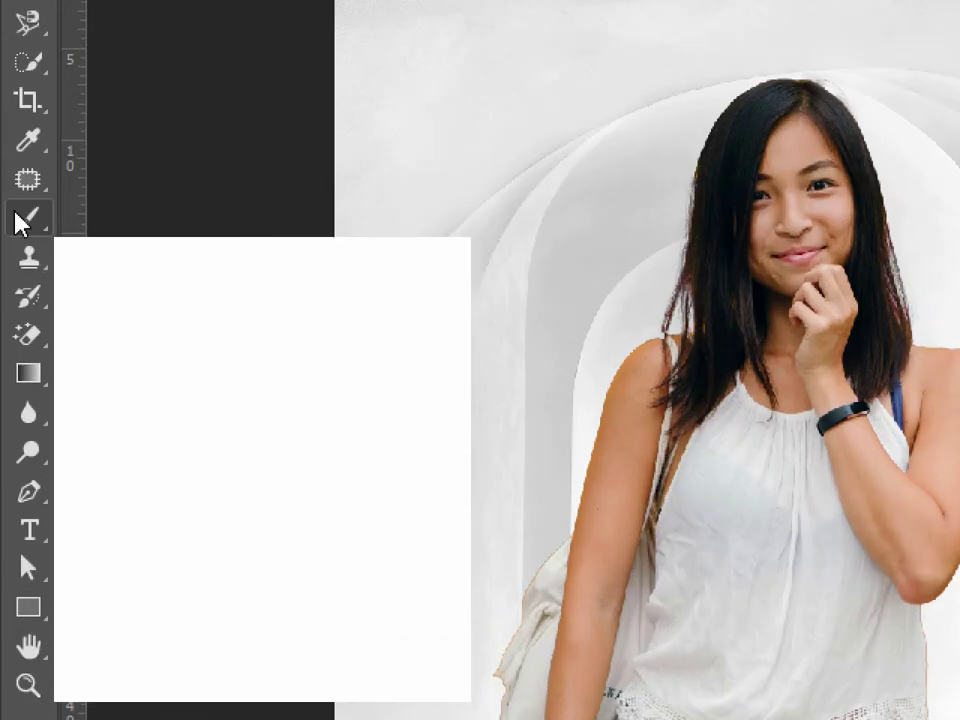
{"action": "left_click", "coordinate": [30, 214]}
{"action": "right_click", "coordinate": [43, 218]}
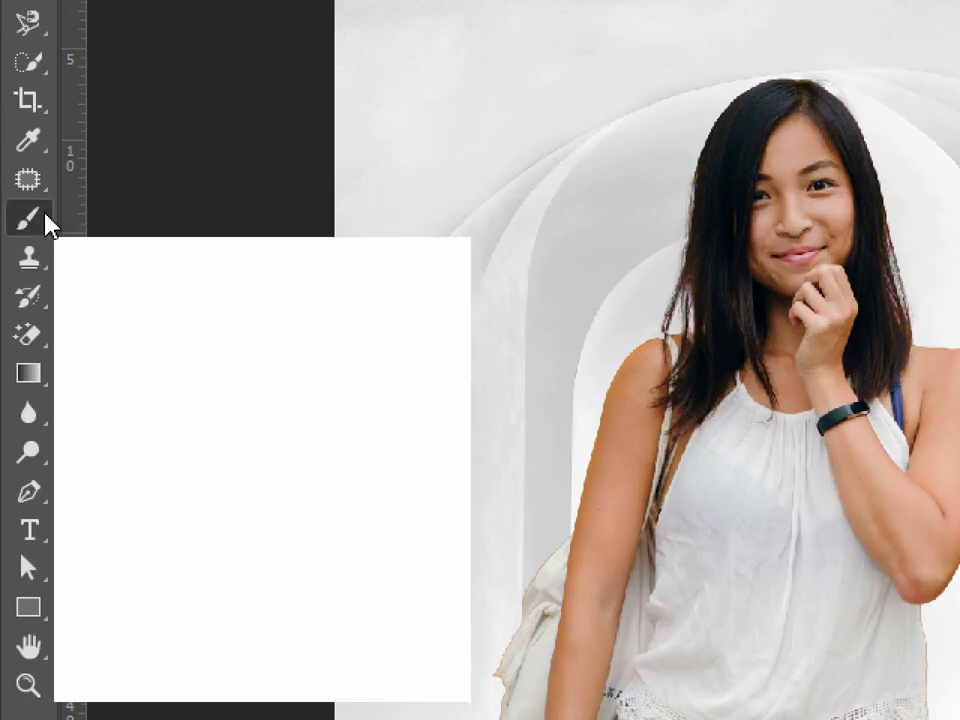
{"action": "left_click", "coordinate": [155, 220]}
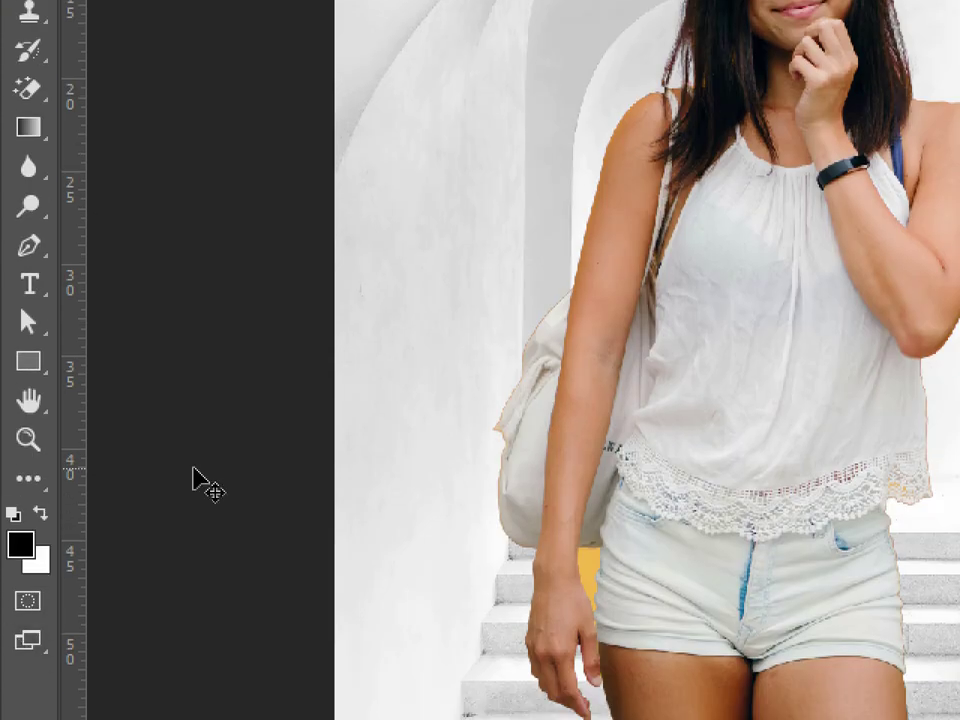
{"action": "key", "text": "bracketright"}
{"action": "key", "text": "bracketright"}
{"action": "key", "text": "bracketright"}
{"action": "key", "text": "bracketright"}
{"action": "key", "text": "bracketright"}
{"action": "key", "text": "bracketright"}
{"action": "key", "text": "bracketright"}
{"action": "key", "text": "bracketright"}
{"action": "key", "text": "bracketright"}
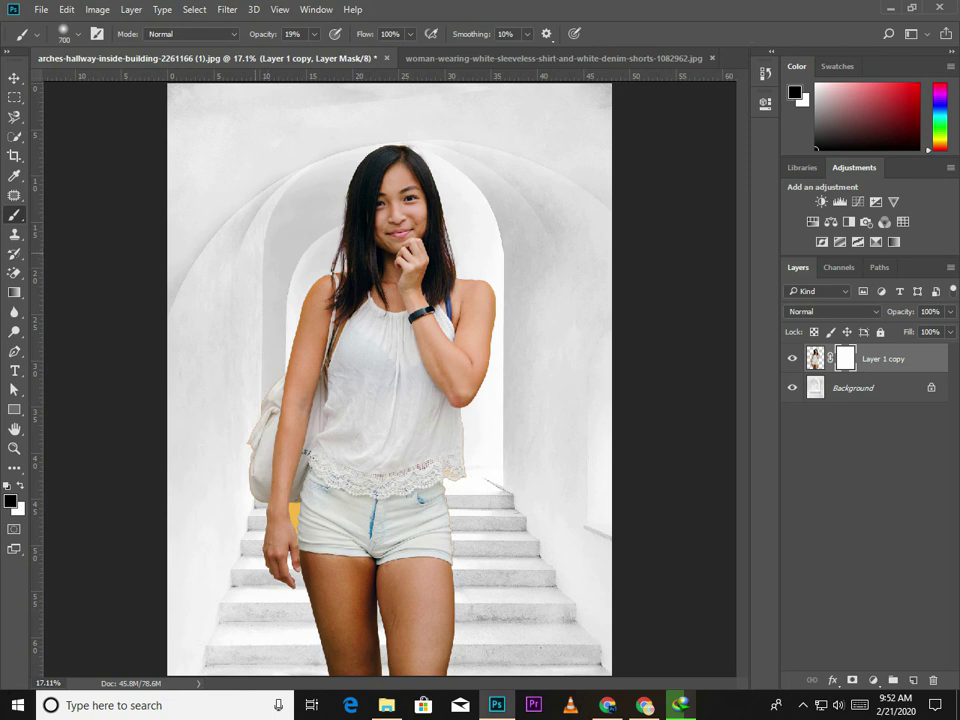
Paint the mask softly in black along the woman's top and arms.
{"action": "scroll", "coordinate": [420, 380], "scroll_direction": "up", "scroll_amount": 2}
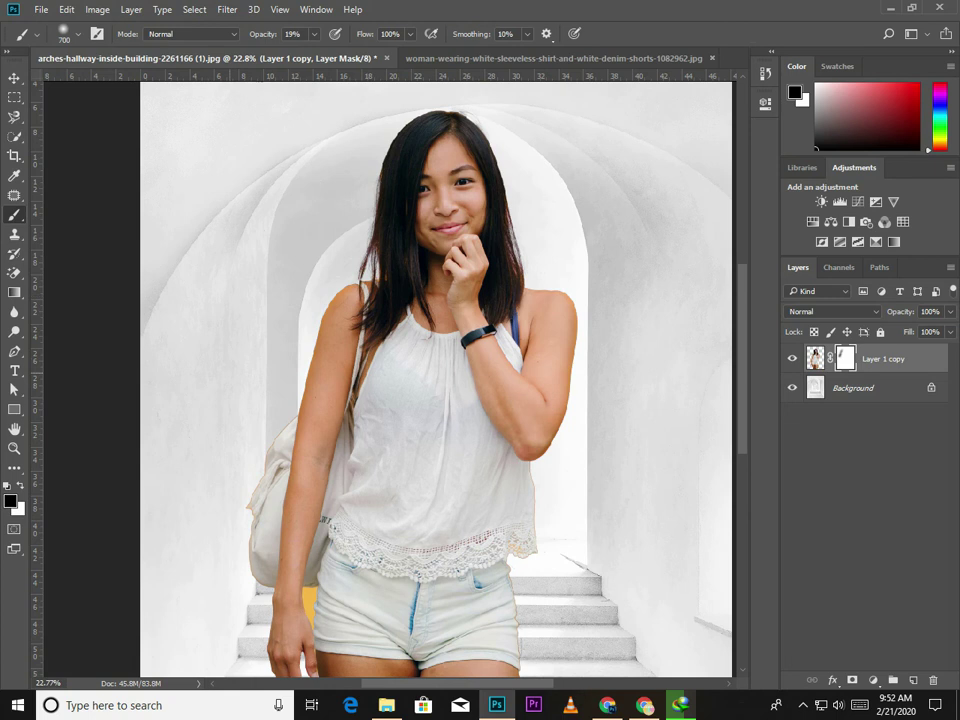
{"action": "scroll", "coordinate": [240, 320], "scroll_direction": "up", "scroll_amount": 2}
{"action": "scroll", "coordinate": [420, 380], "scroll_direction": "down", "scroll_amount": 3}
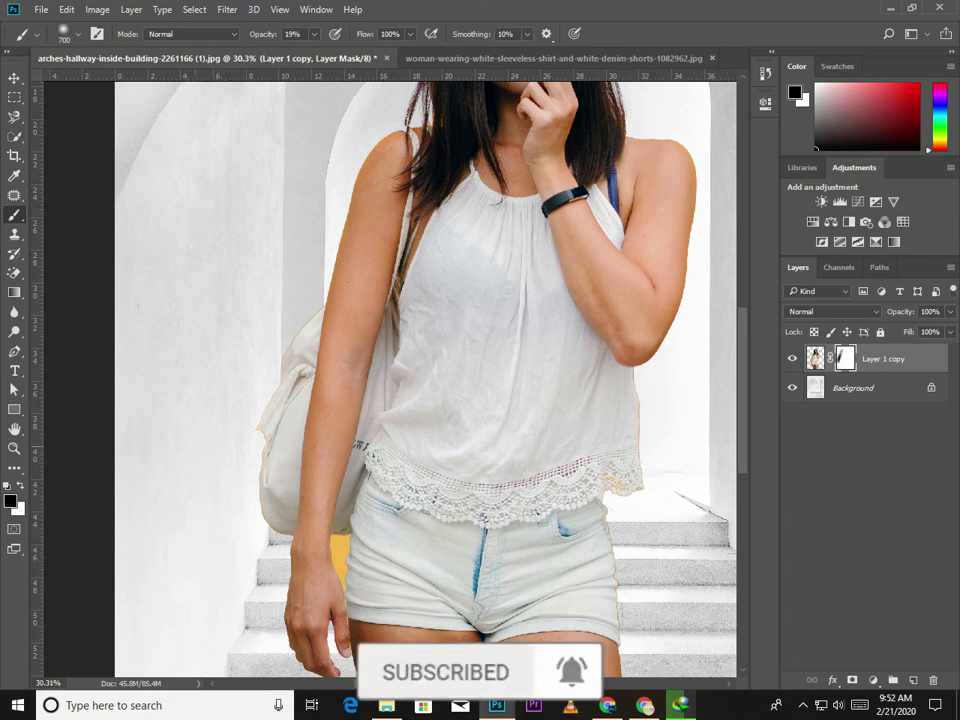
{"action": "scroll", "coordinate": [425, 380], "scroll_direction": "down", "scroll_amount": 5}
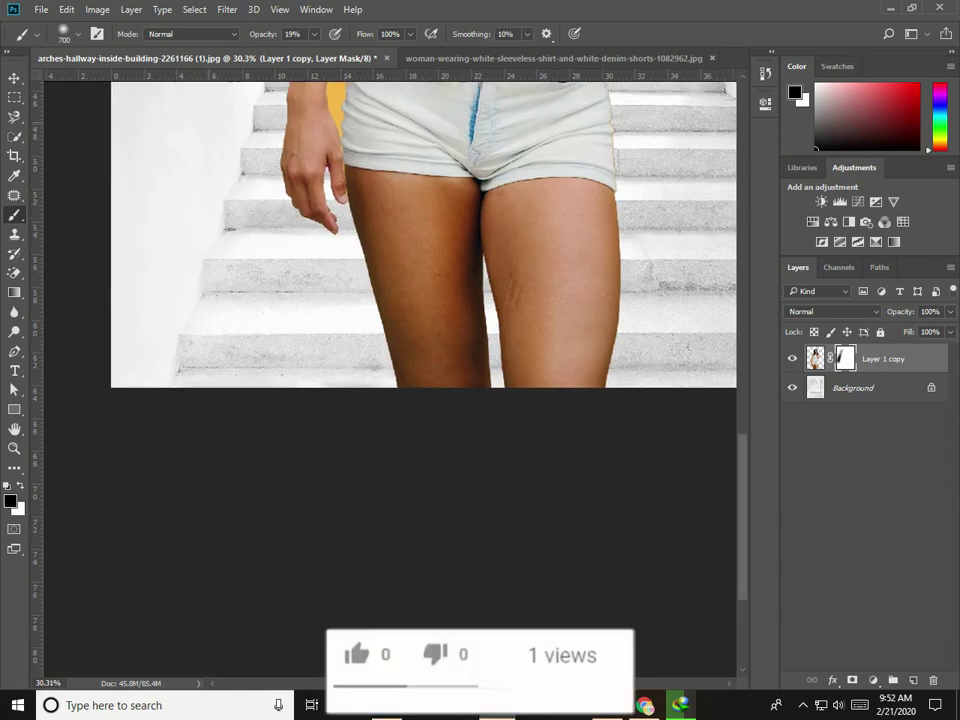
{"action": "scroll", "coordinate": [425, 270], "scroll_direction": "up", "scroll_amount": 1}
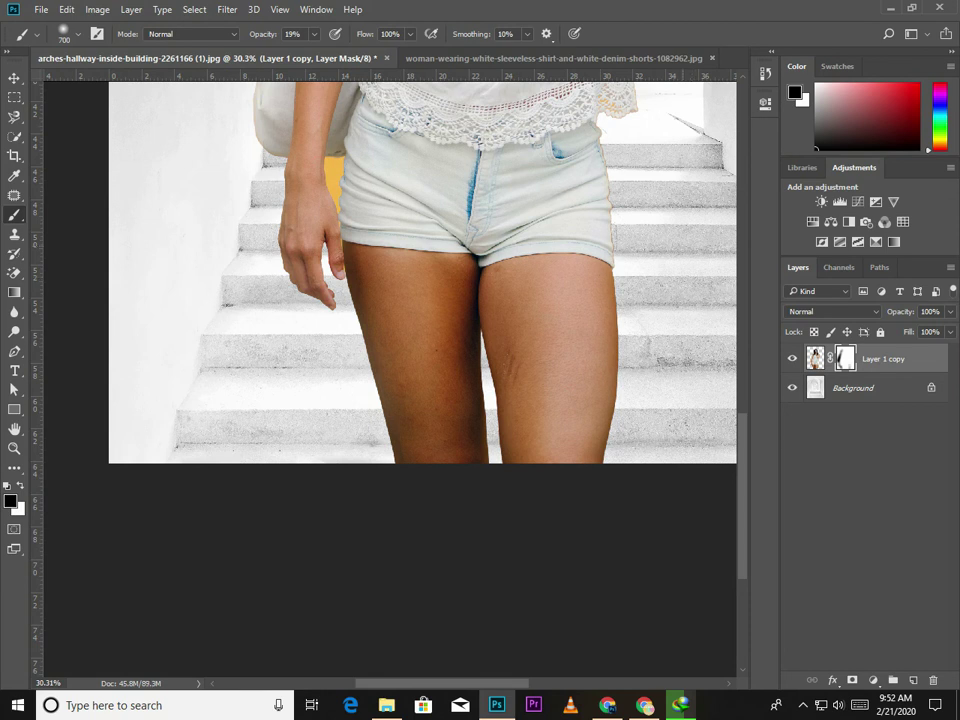
{"action": "left_click_drag", "start_coordinate": [480, 250], "coordinate": [320, 336]}
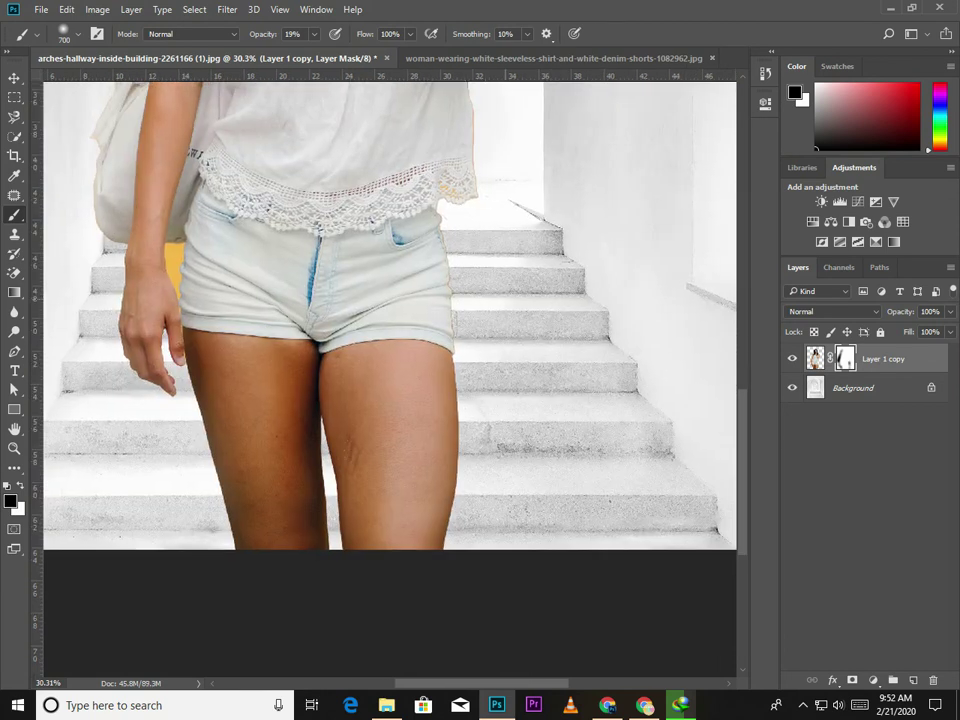
{"action": "left_click_drag", "start_coordinate": [400, 300], "coordinate": [360, 520]}
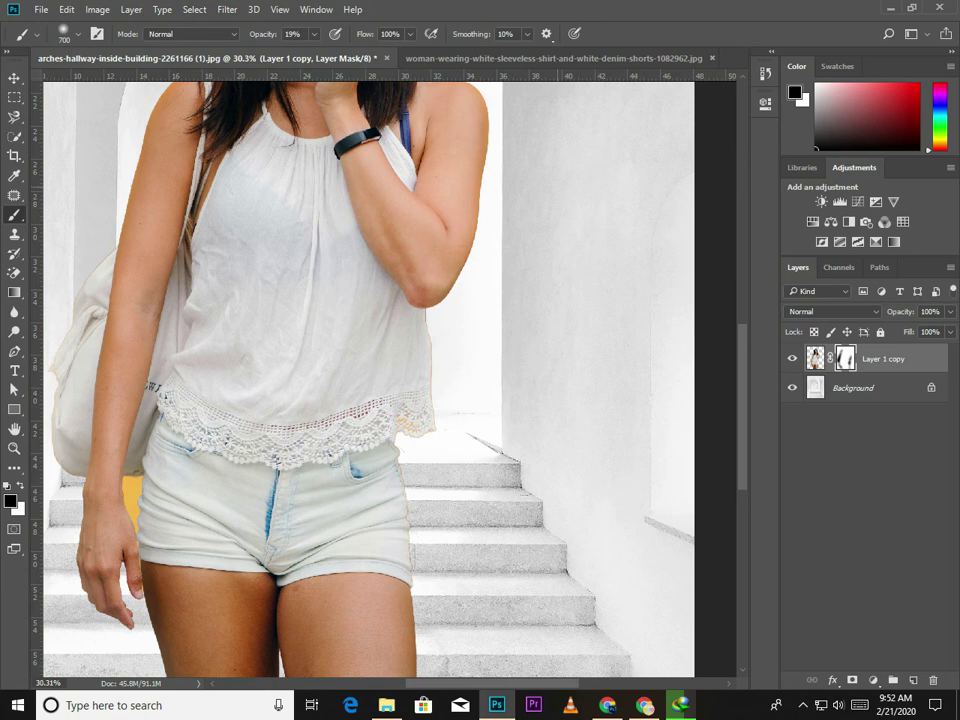
{"action": "left_click_drag", "start_coordinate": [400, 300], "coordinate": [338, 514]}
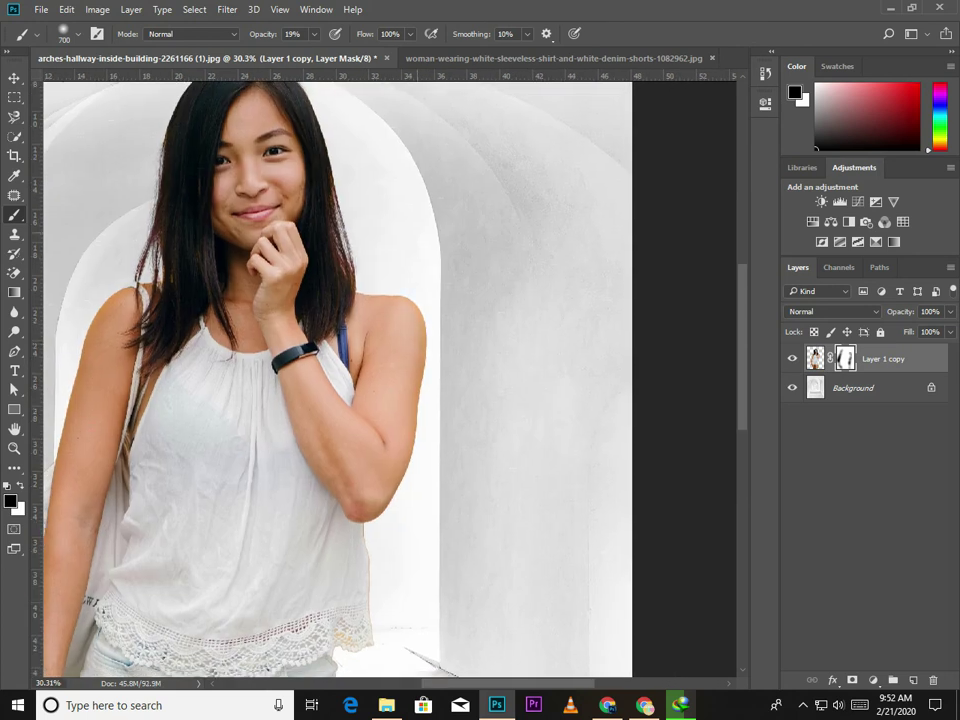
Continue masking at 35% brush opacity, then target the layer's pixels instead of the mask.
{"action": "left_click", "coordinate": [314, 34]}
{"action": "left_click_drag", "start_coordinate": [306, 51], "coordinate": [324, 51]}
{"action": "key", "text": "Return"}
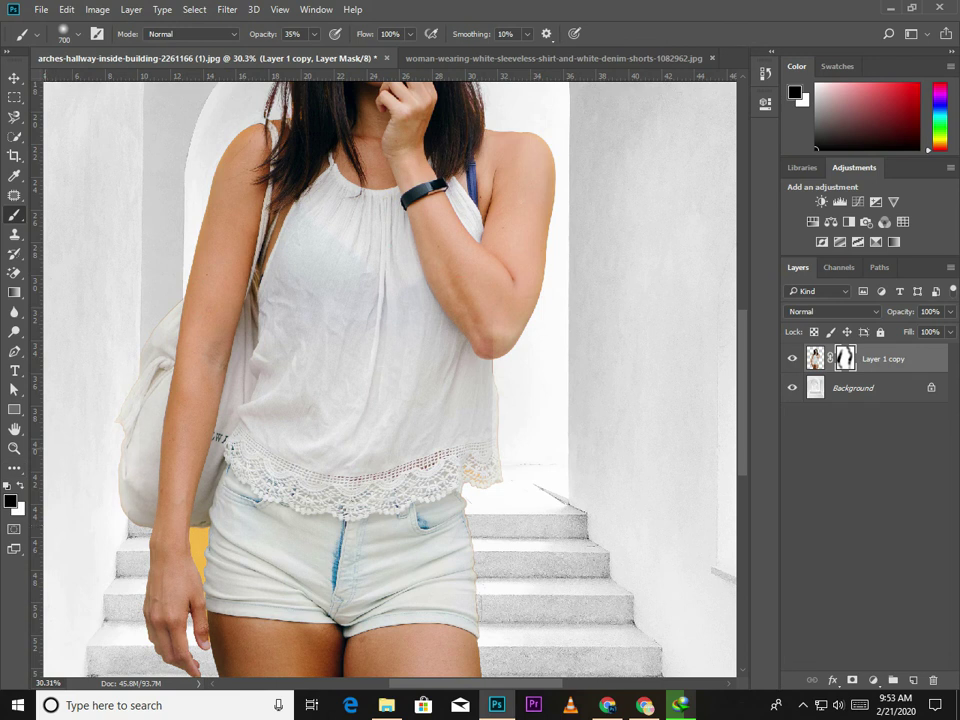
{"action": "scroll", "coordinate": [390, 380], "scroll_direction": "down", "scroll_amount": 5}
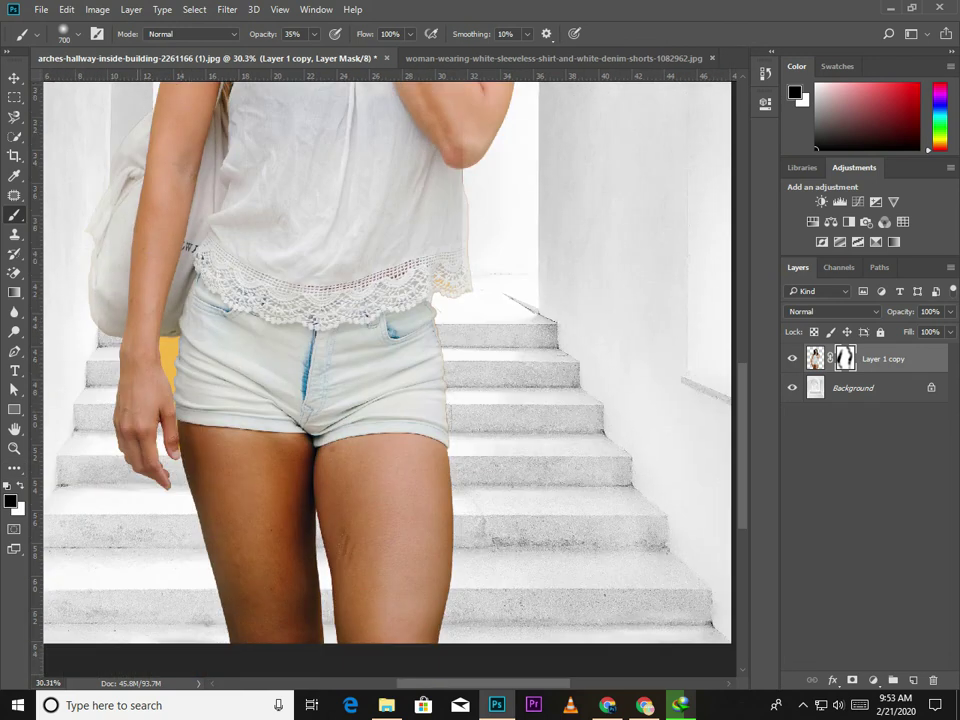
{"action": "key", "text": "ctrl+2"}
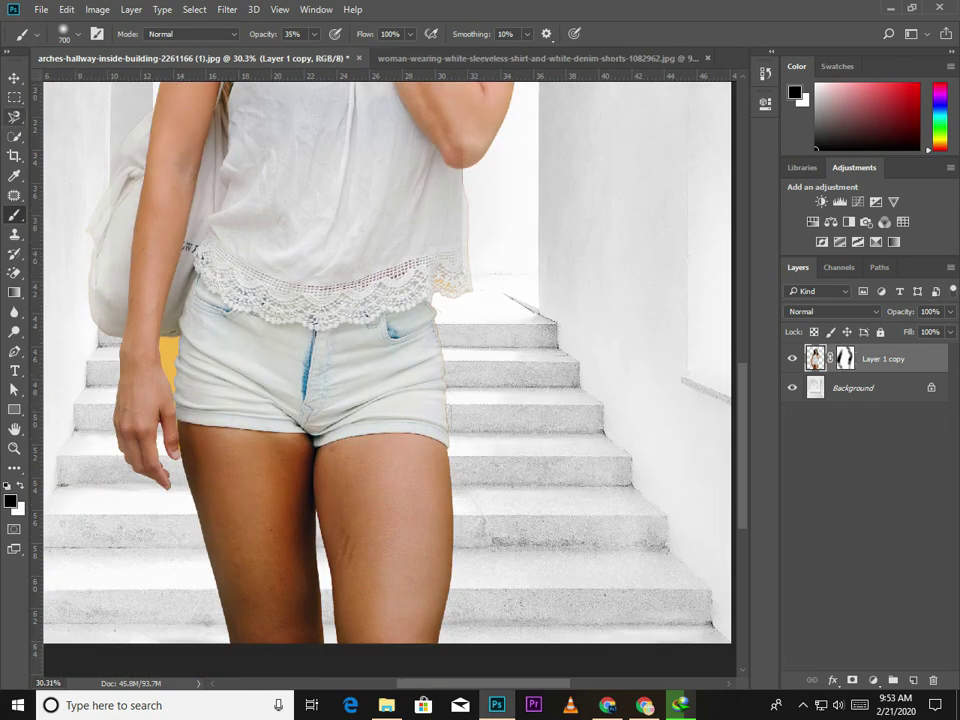
Remove the orange patch beside the shorts and unlock the Background as Layer 0.
{"action": "left_click_drag", "start_coordinate": [14, 116], "coordinate": [60, 111]}
{"action": "scroll", "coordinate": [178, 410], "scroll_direction": "up", "scroll_amount": 2, "text": "alt"}
{"action": "left_click", "coordinate": [175, 394]}
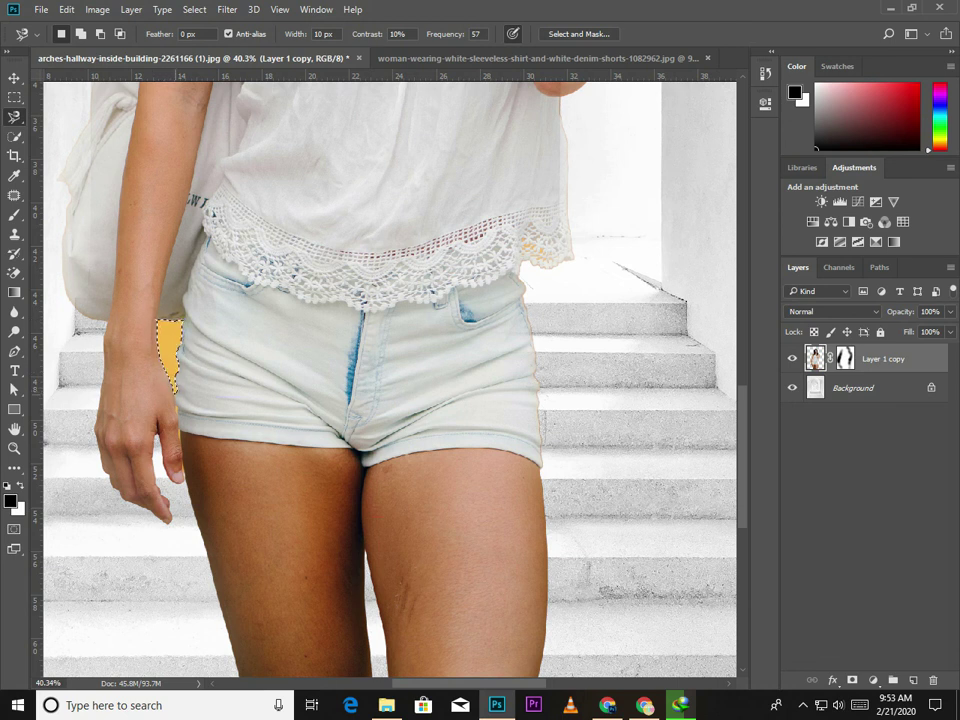
{"action": "key", "text": "Return"}
{"action": "key", "text": "ctrl+d"}
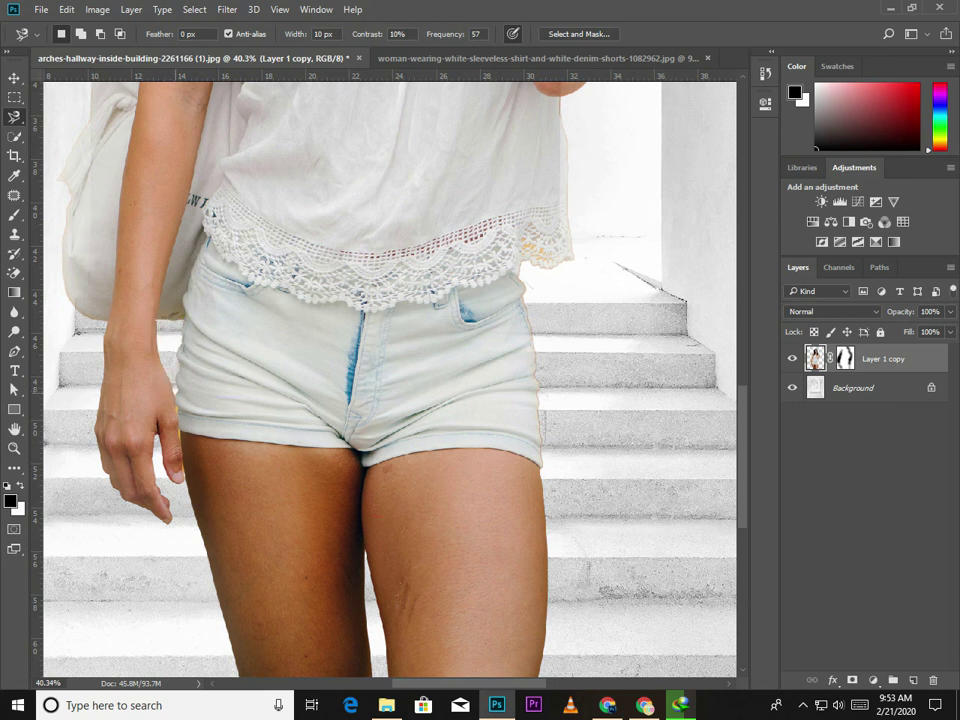
{"action": "key", "text": "ctrl+0"}
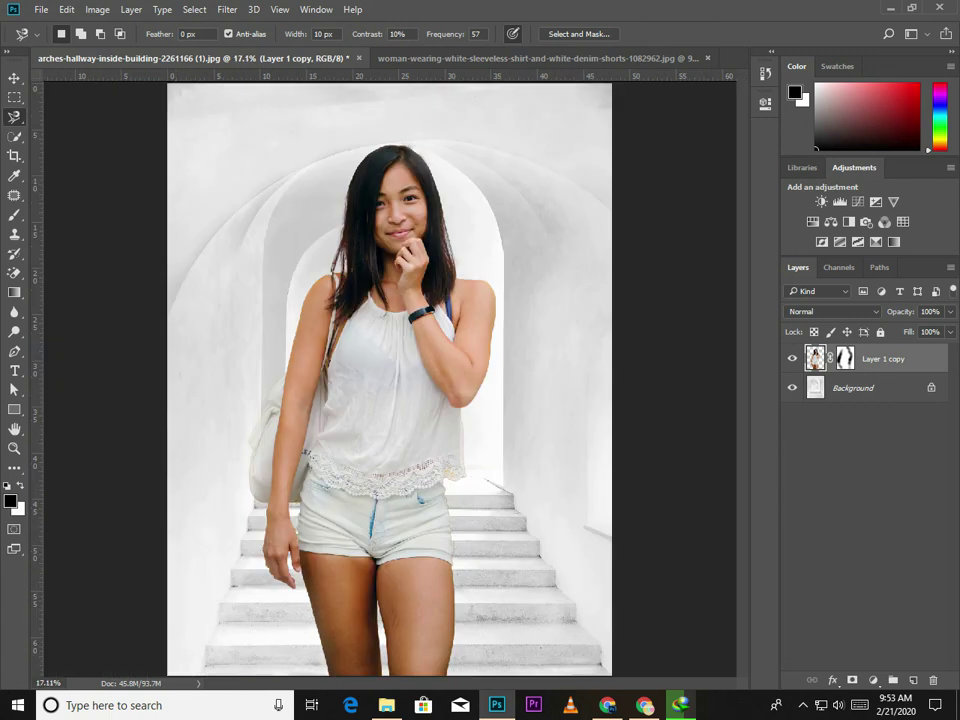
{"action": "left_click", "coordinate": [931, 387]}
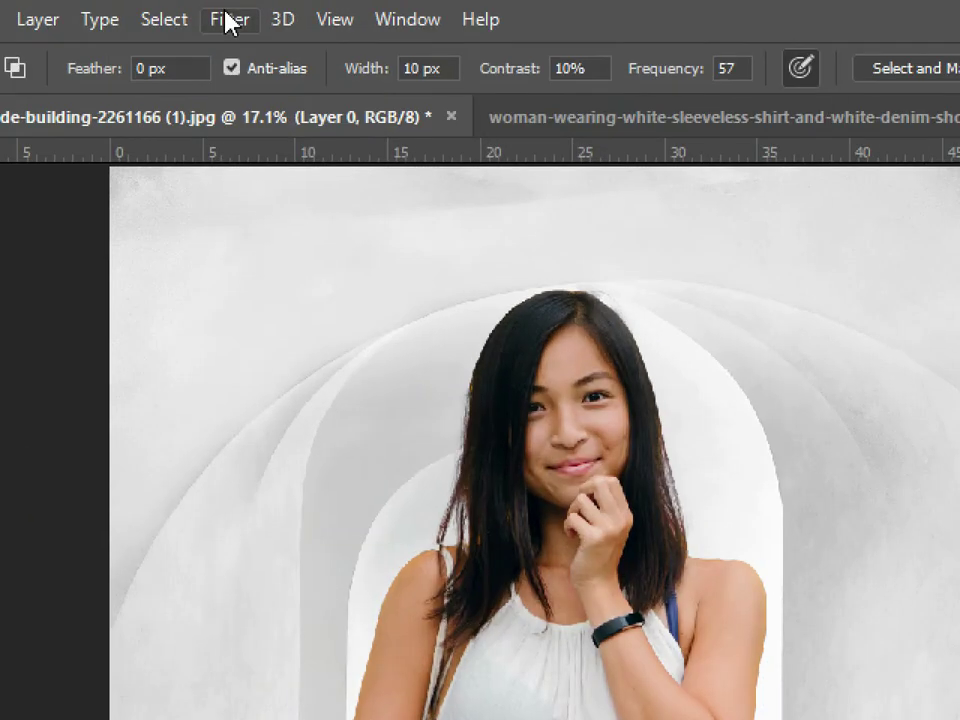
Apply about 12.5 px Gaussian Blur to hallway Layer 0, then select the woman's layer.
{"action": "left_click", "coordinate": [228, 10]}
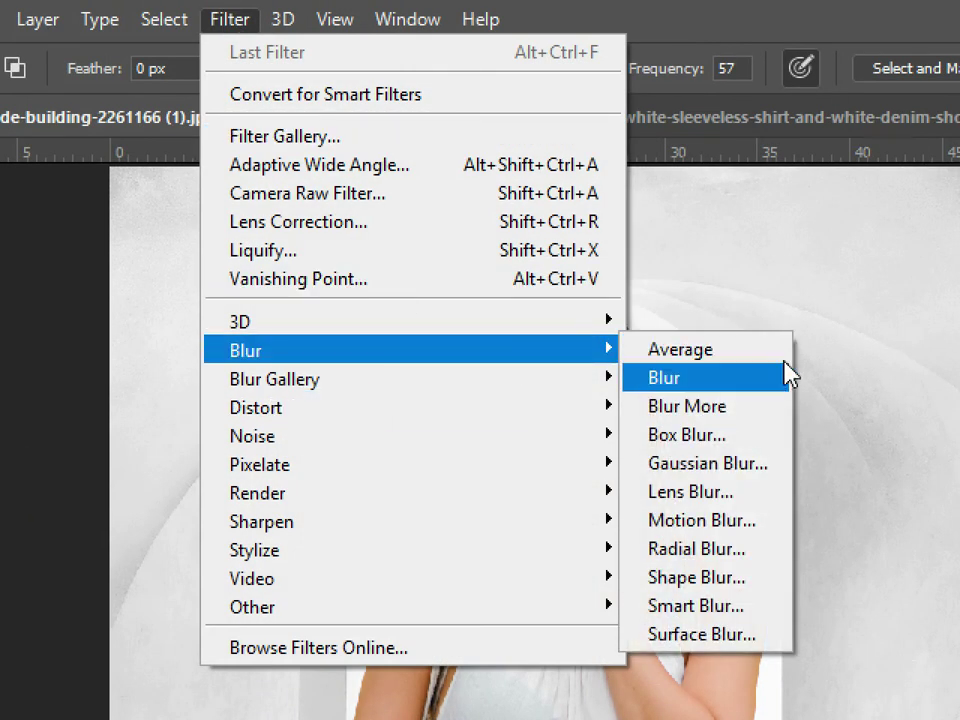
{"action": "mouse_move", "coordinate": [410, 350]}
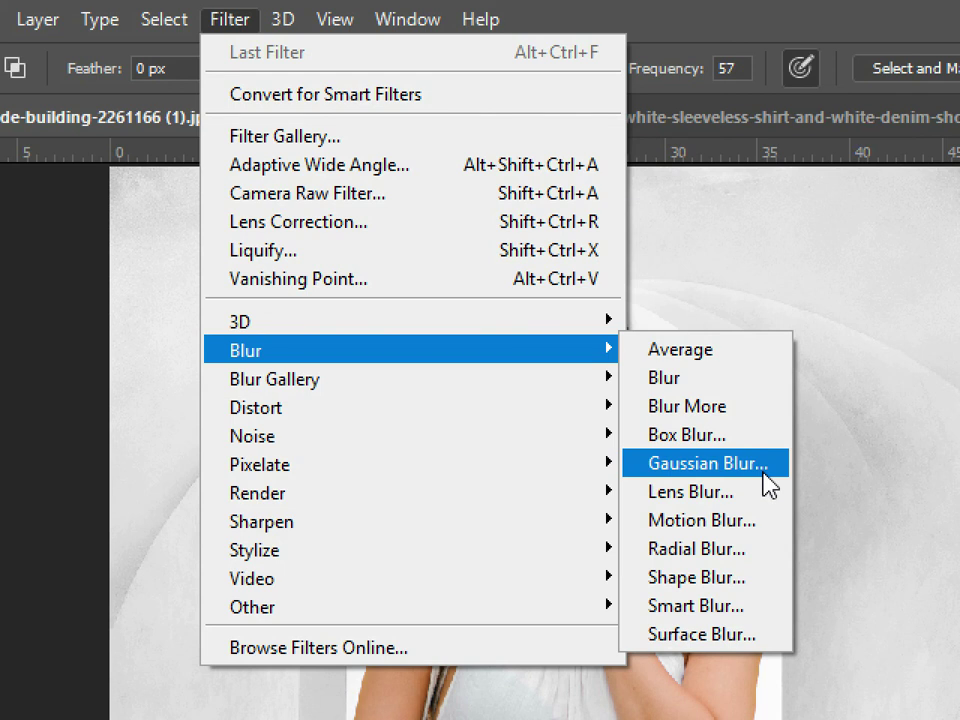
{"action": "left_click", "coordinate": [765, 463]}
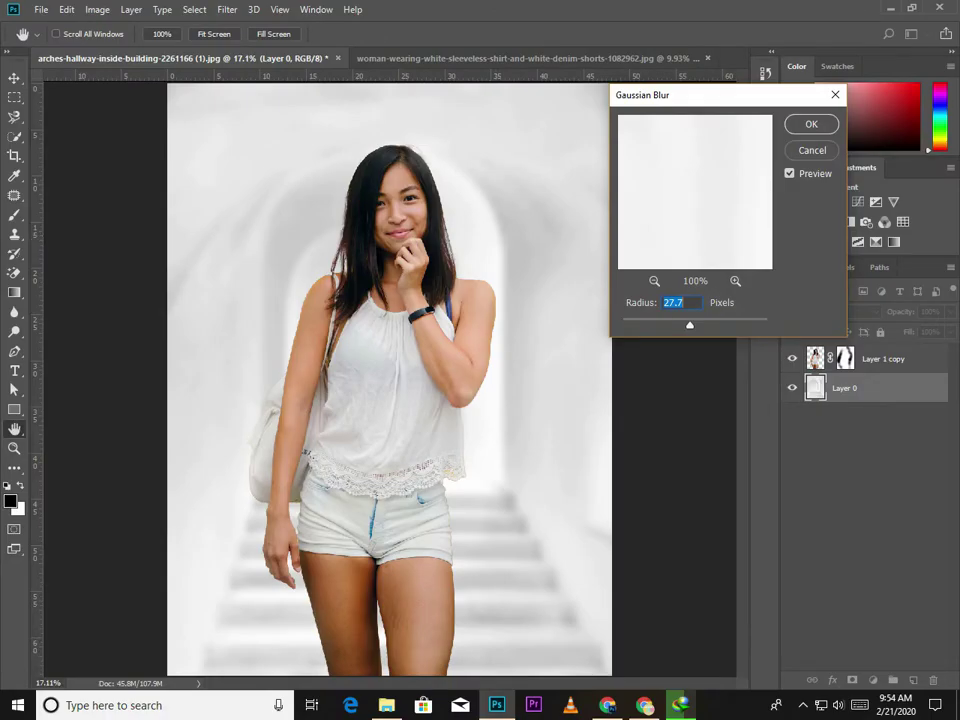
{"action": "mouse_move", "coordinate": [689, 324]}
{"action": "left_mouse_down"}
{"action": "mouse_move", "coordinate": [651, 324]}
{"action": "mouse_move", "coordinate": [692, 324]}
{"action": "mouse_move", "coordinate": [684, 324]}
{"action": "left_mouse_up"}
{"action": "key", "text": "Return"}
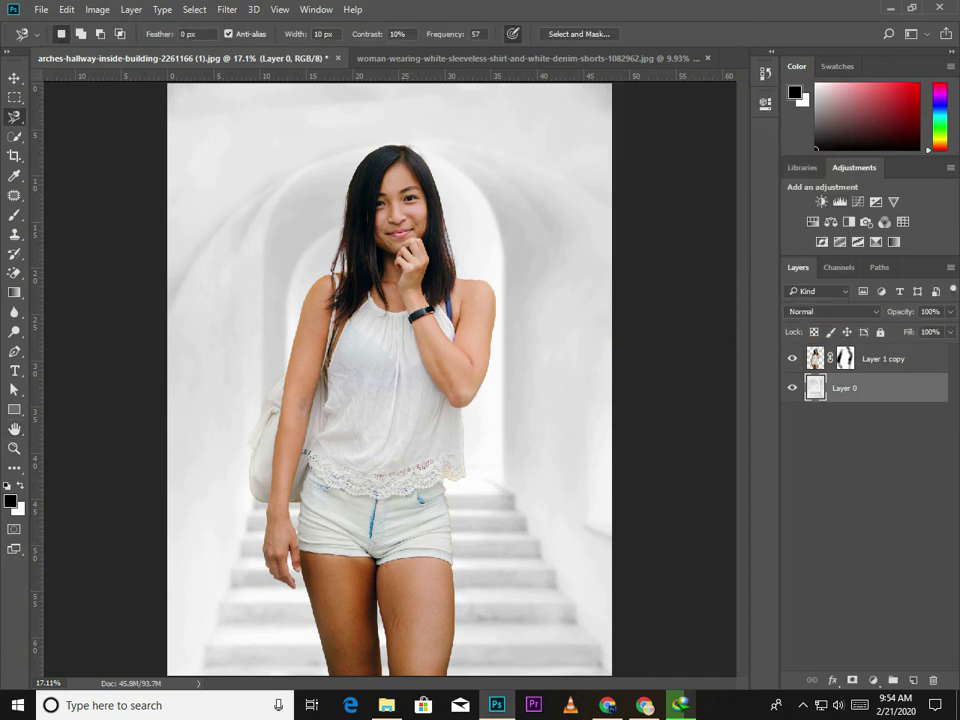
{"action": "key", "text": "alt+bracketright"}
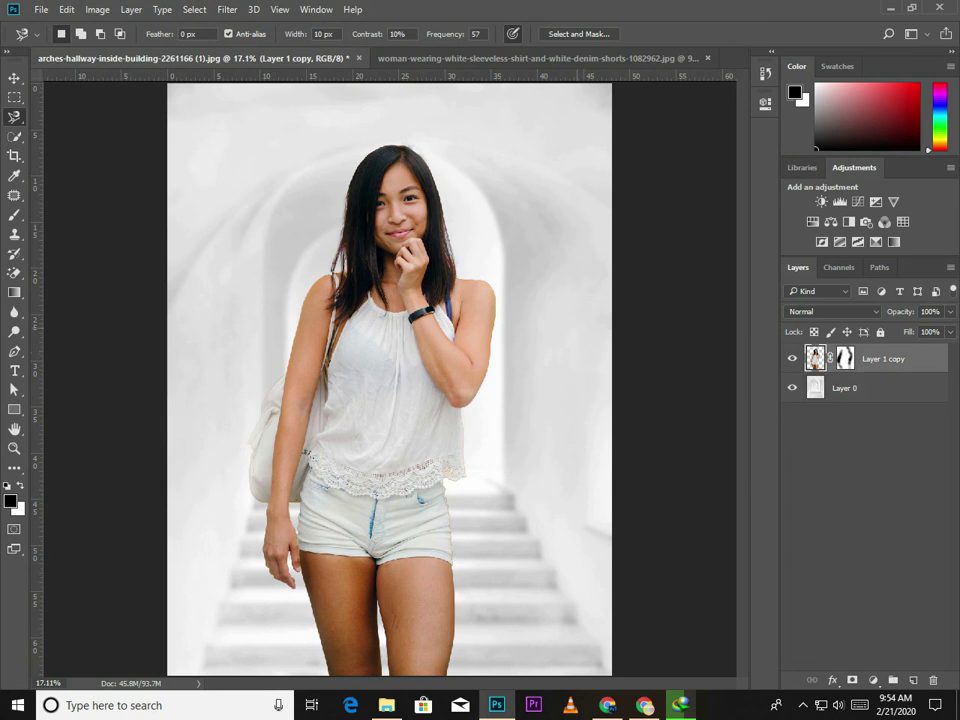
In Hue/Saturation, raise the woman layer's Lightness to +8 and lower Saturation to about -29.
{"action": "key", "text": "ctrl+u"}
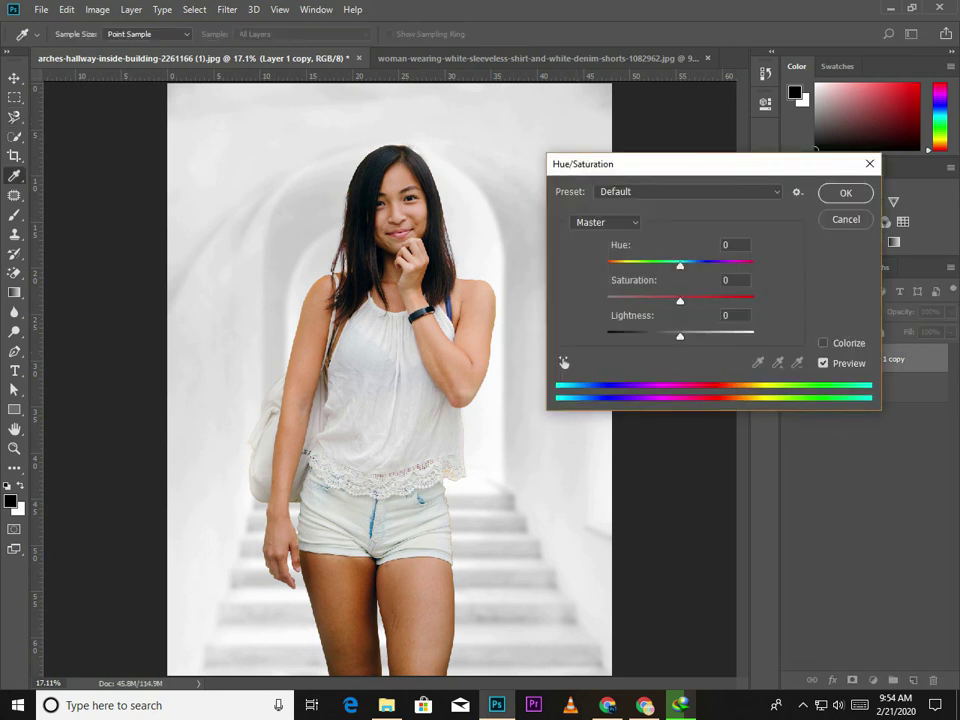
{"action": "key", "text": "Up"}
{"action": "key", "text": "Up"}
{"action": "key", "text": "Up"}
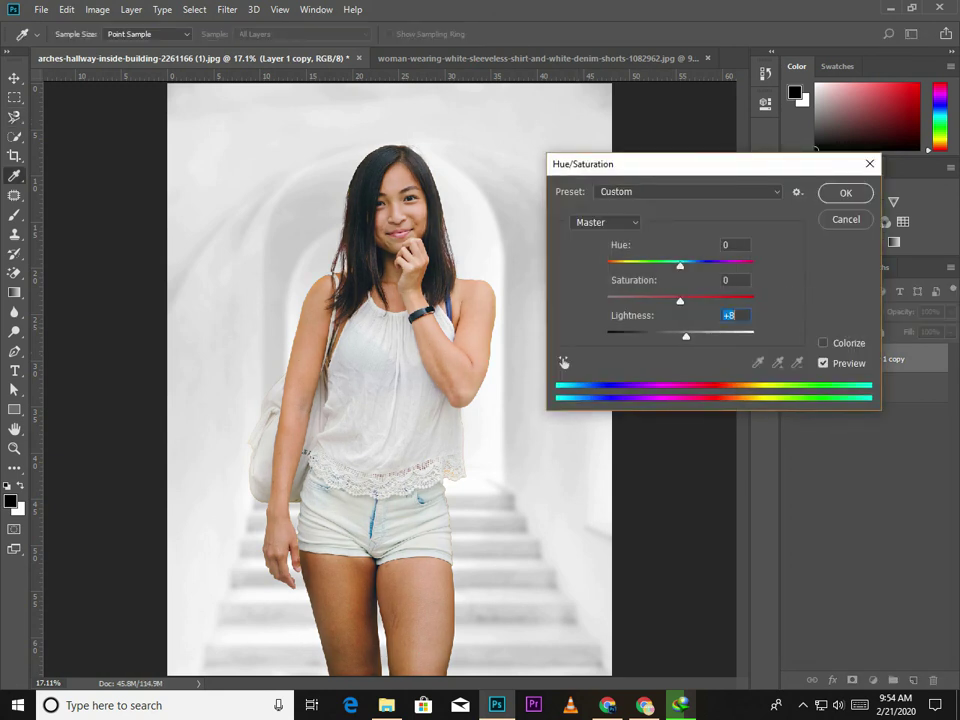
{"action": "key", "text": "shift+Tab"}
{"action": "key", "text": "Down"}
{"action": "key", "text": "Down"}
{"action": "key", "text": "Down"}
{"action": "key", "text": "shift+Down"}
{"action": "key", "text": "shift+Down"}
{"action": "key", "text": "shift+Down"}
{"action": "key", "text": "shift+Down"}
{"action": "key", "text": "Down"}
{"action": "key", "text": "Down"}
{"action": "key", "text": "Down"}
{"action": "key", "text": "Up"}
{"action": "key", "text": "Up"}
{"action": "key", "text": "Up"}
{"action": "key", "text": "Up"}
{"action": "key", "text": "Up"}
{"action": "key", "text": "Up"}
{"action": "key", "text": "Up"}
{"action": "key", "text": "Up"}
{"action": "key", "text": "Up"}
{"action": "key", "text": "Up"}
{"action": "key", "text": "Up"}
{"action": "key", "text": "Up"}
{"action": "key", "text": "shift+Down"}
{"action": "key", "text": "Down"}
{"action": "key", "text": "Down"}
{"action": "key", "text": "Up"}
{"action": "key", "text": "Up"}
{"action": "key", "text": "Up"}
{"action": "key", "text": "Up"}
{"action": "key", "text": "Up"}
{"action": "key", "text": "Up"}
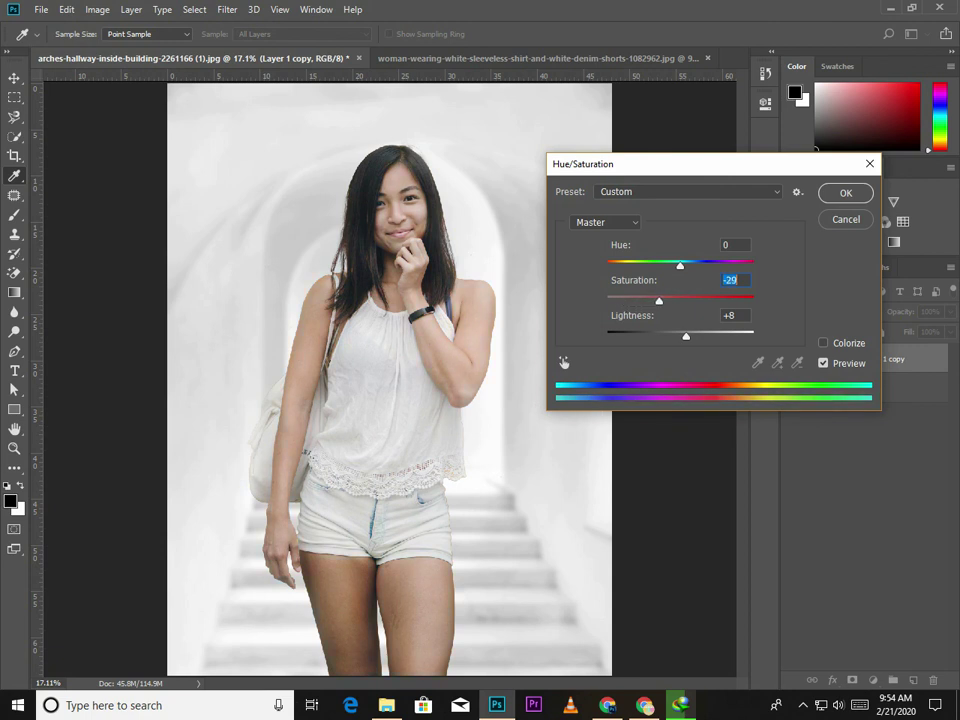
Fine-tune Saturation to -26, shift Hue to -1, and apply the adjustment.
{"action": "key", "text": "Up"}
{"action": "key", "text": "Up"}
{"action": "key", "text": "Up"}
{"action": "key", "text": "shift+Tab"}
{"action": "key", "text": "Up"}
{"action": "key", "text": "Up"}
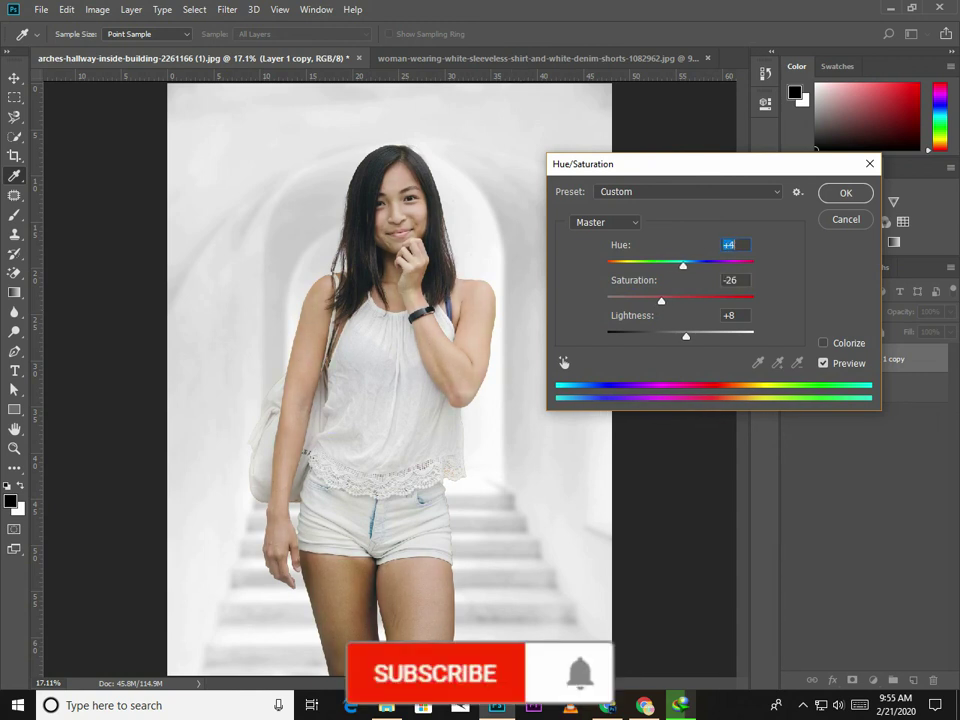
{"action": "key", "text": "Down"}
{"action": "key", "text": "Down"}
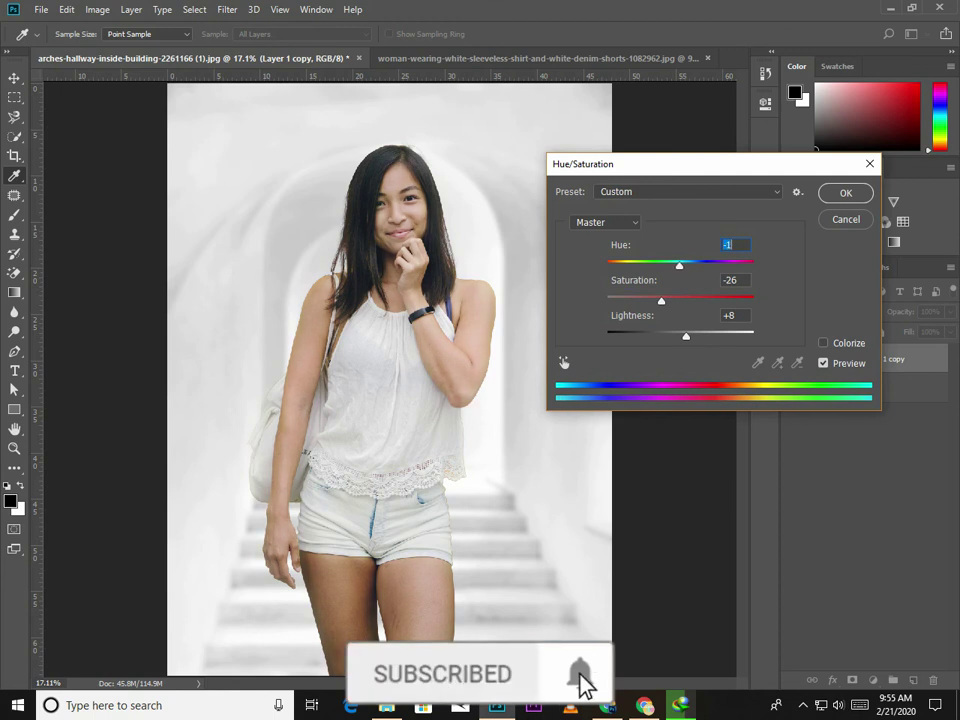
{"action": "key", "text": "Down"}
{"action": "key", "text": "Return"}
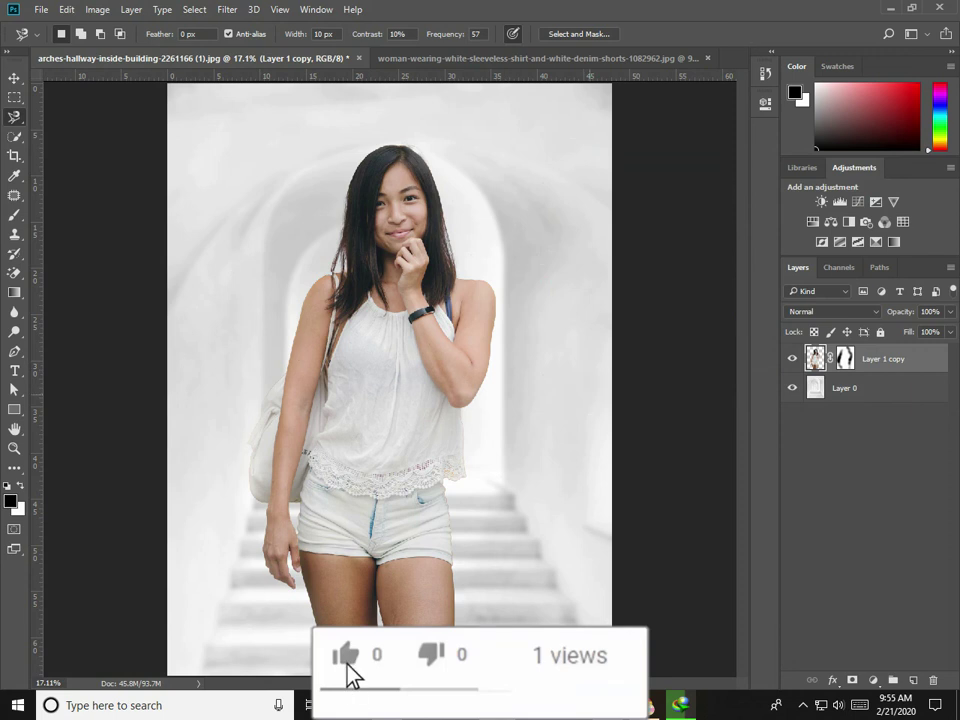